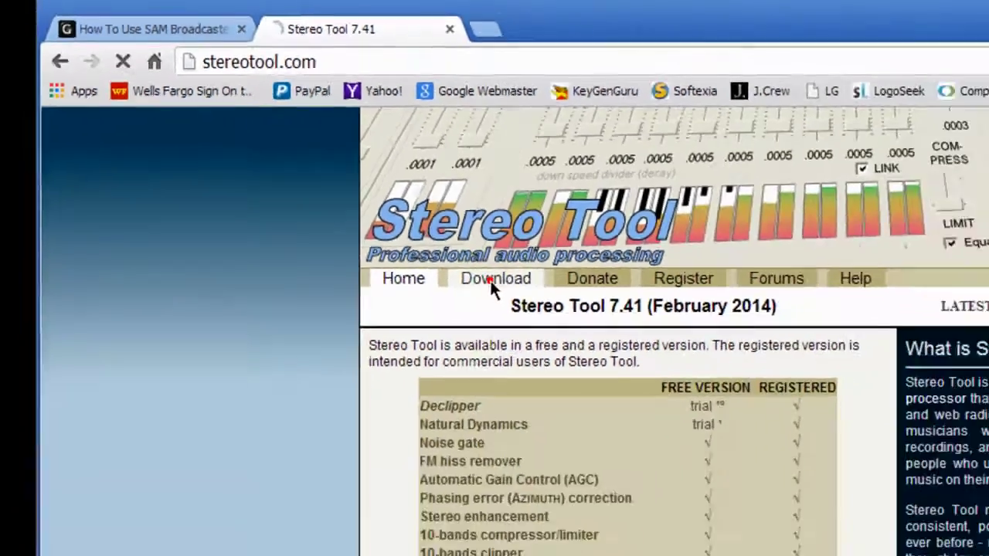
# Step: Go to the stereotool.com Download page listing the Stereo Tool 7.41 versions
pyautogui.click(653, 410)
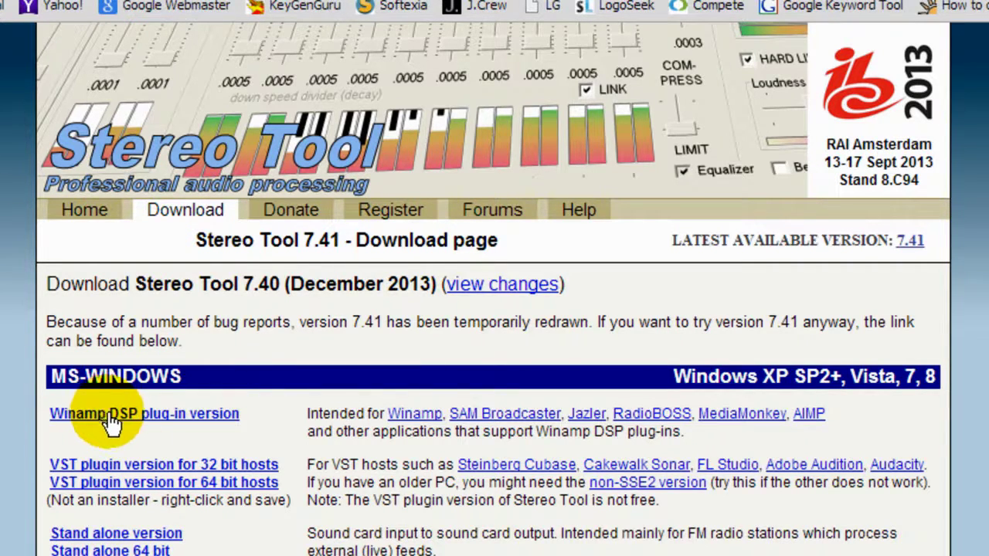
pyautogui.scroll(-3, 108, 424)
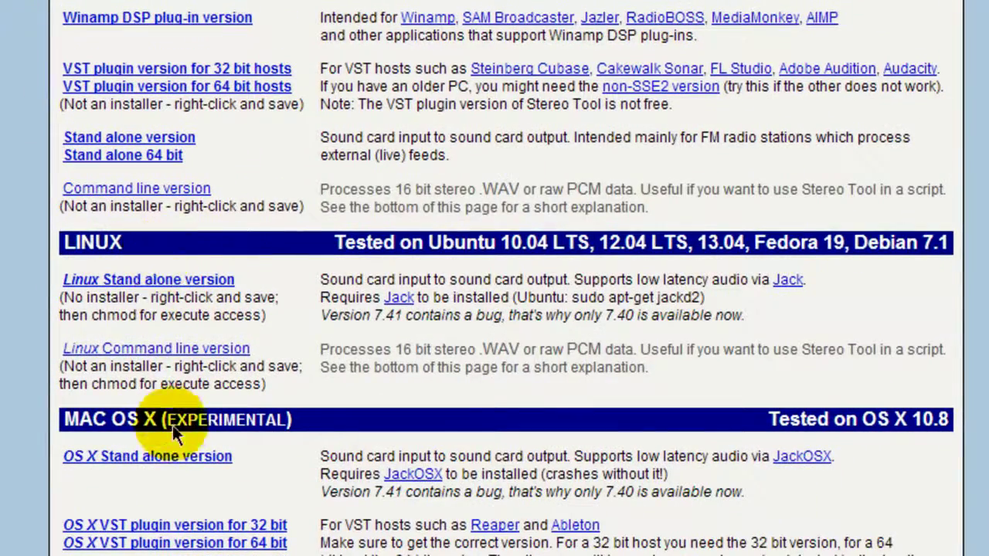
pyautogui.scroll(2, 209, 512)
pyautogui.scroll(3, 135, 437)
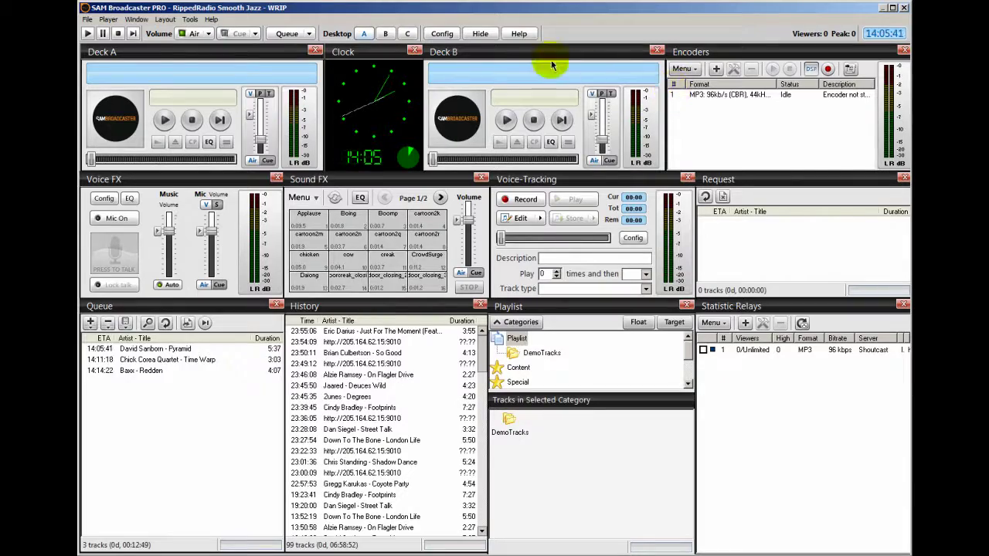
# Step: Open the station Config and select the Audio Mixer Pipeline page
pyautogui.click(442, 33)
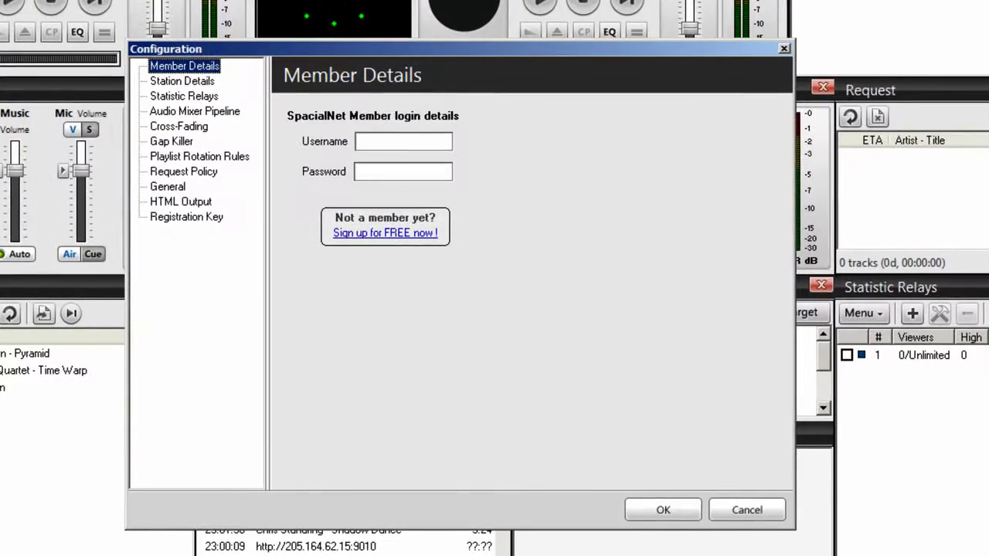
pyautogui.click(191, 113)
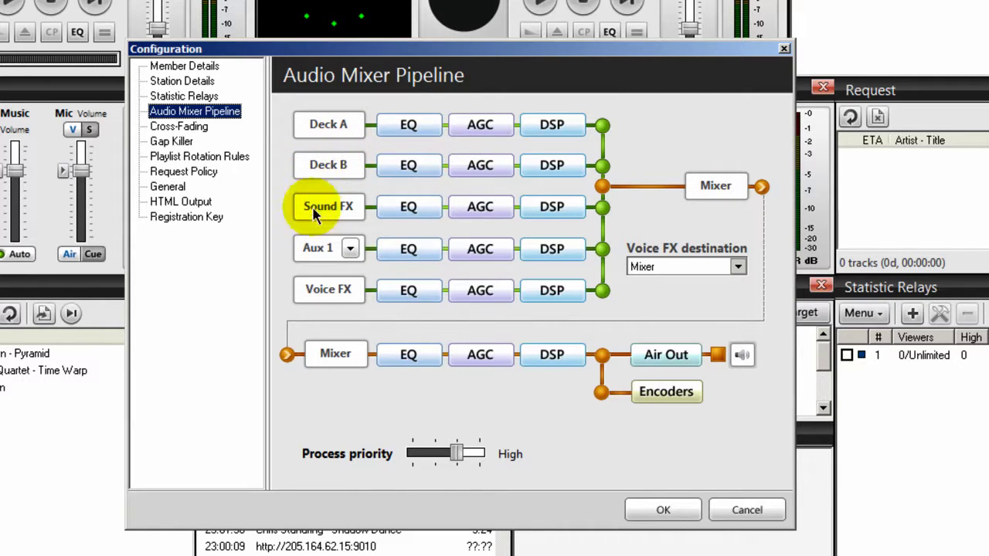
# Step: Apply the Loudness preset to the Mixer equalizer and enable it
pyautogui.click(408, 358)
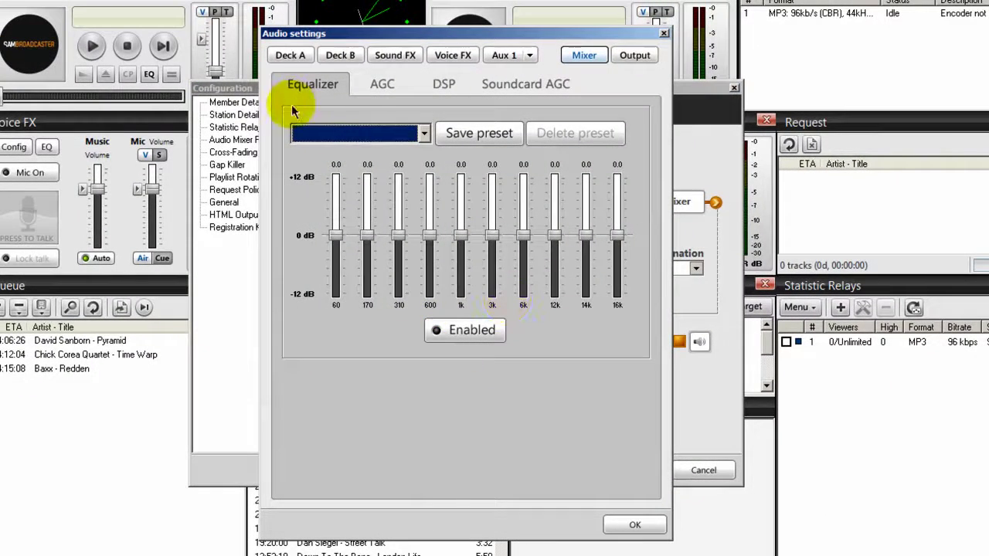
pyautogui.click(423, 133)
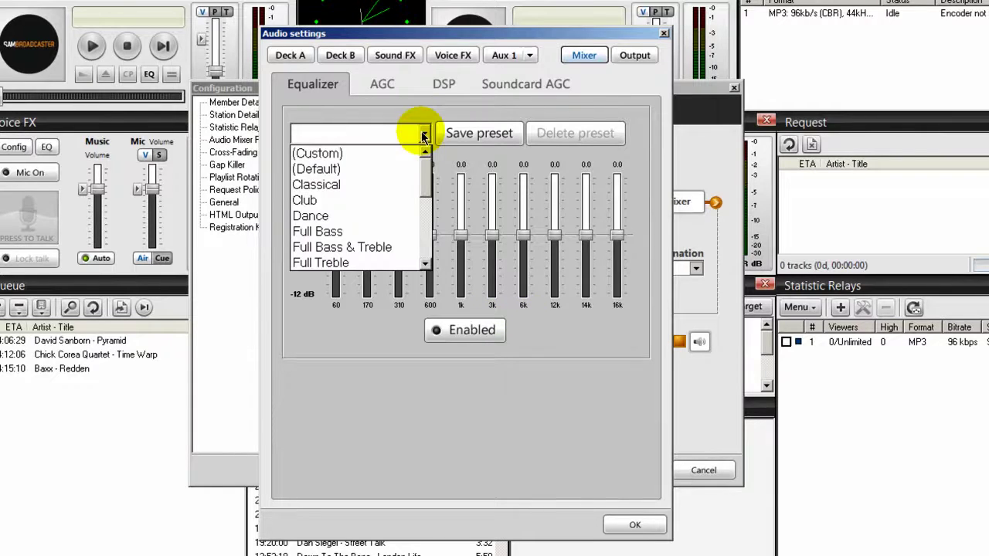
pyautogui.moveTo(423, 161); pyautogui.dragTo(424, 190)
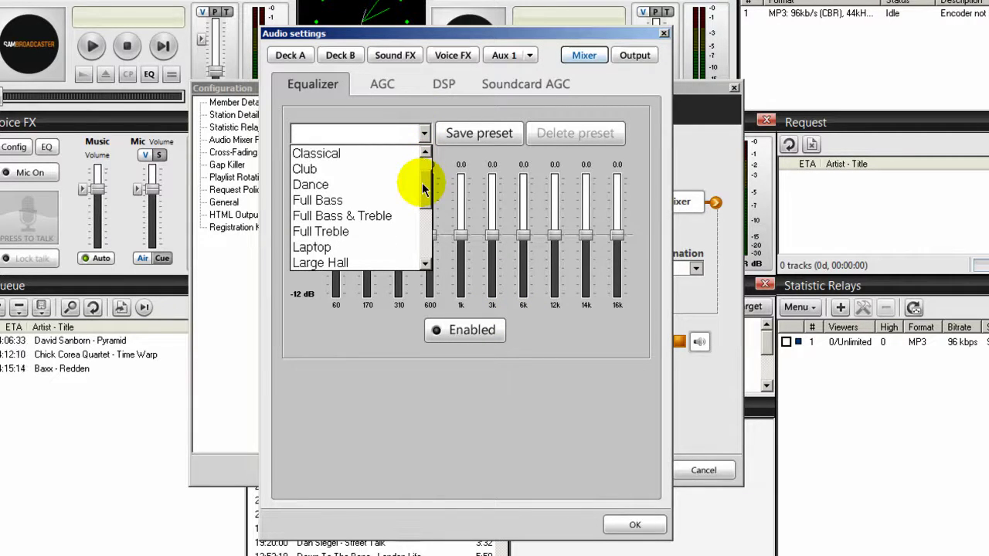
pyautogui.moveTo(423, 189); pyautogui.dragTo(424, 203)
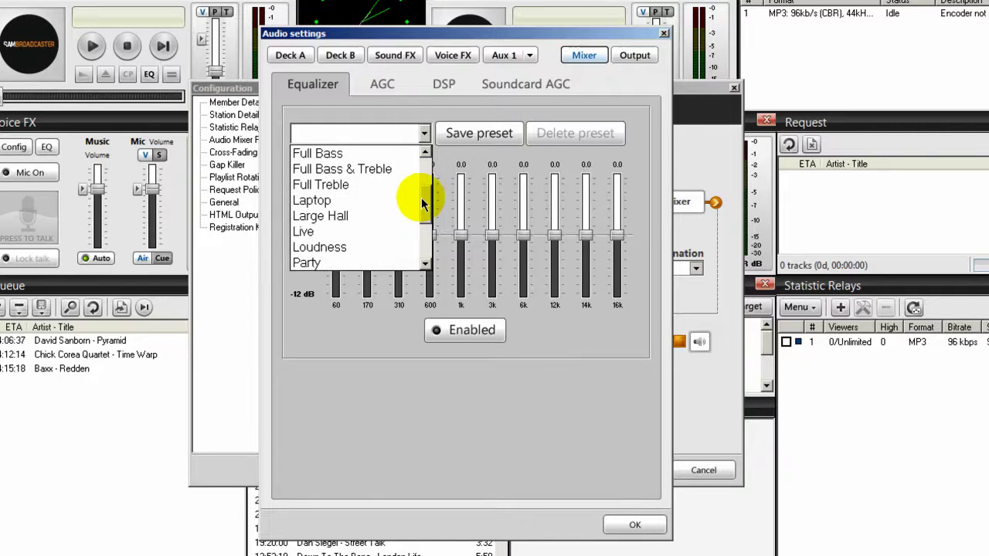
pyautogui.click(339, 255)
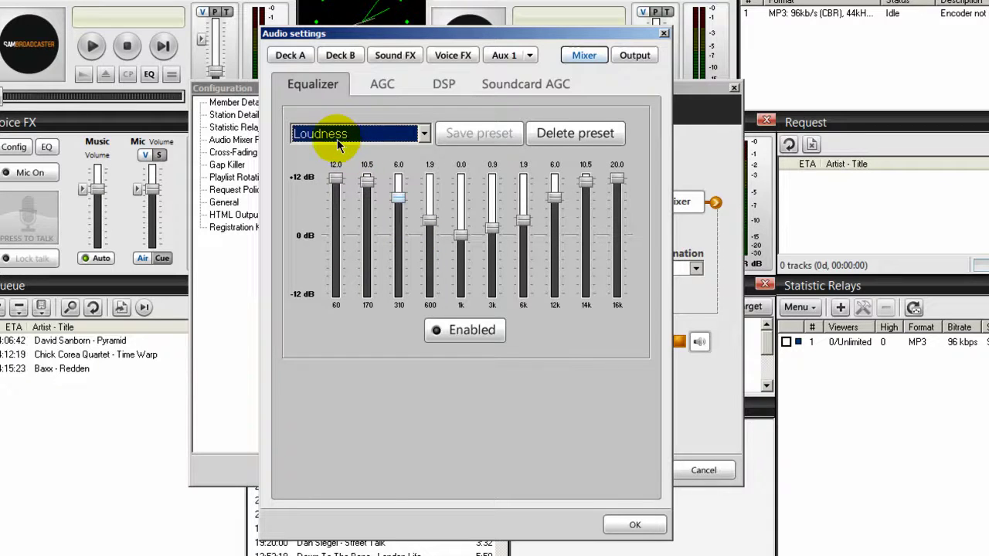
pyautogui.click(461, 337)
pyautogui.click(461, 334)
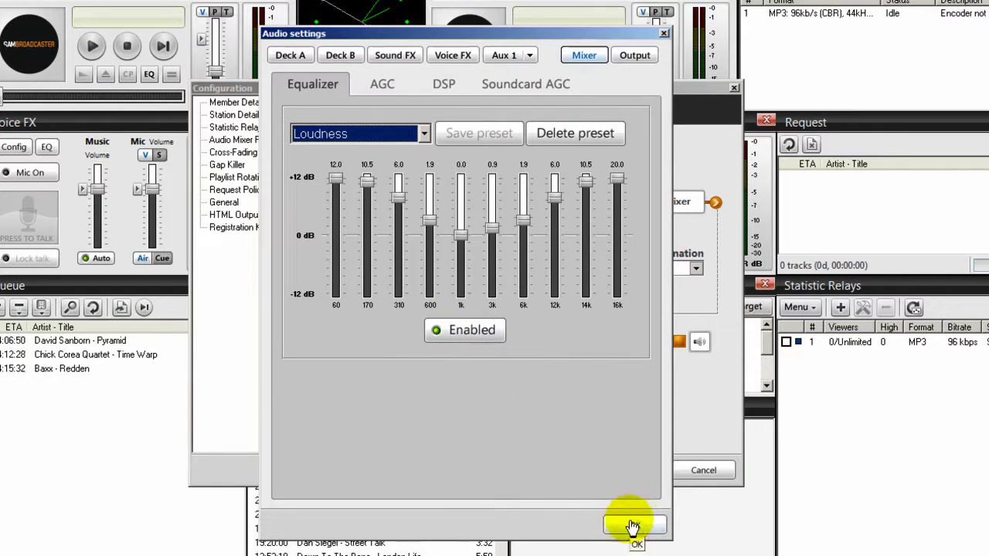
# Step: Switch the Mixer EQ to the Rock preset and raise the 310 Hz band to -2.6 dB
pyautogui.click(425, 134)
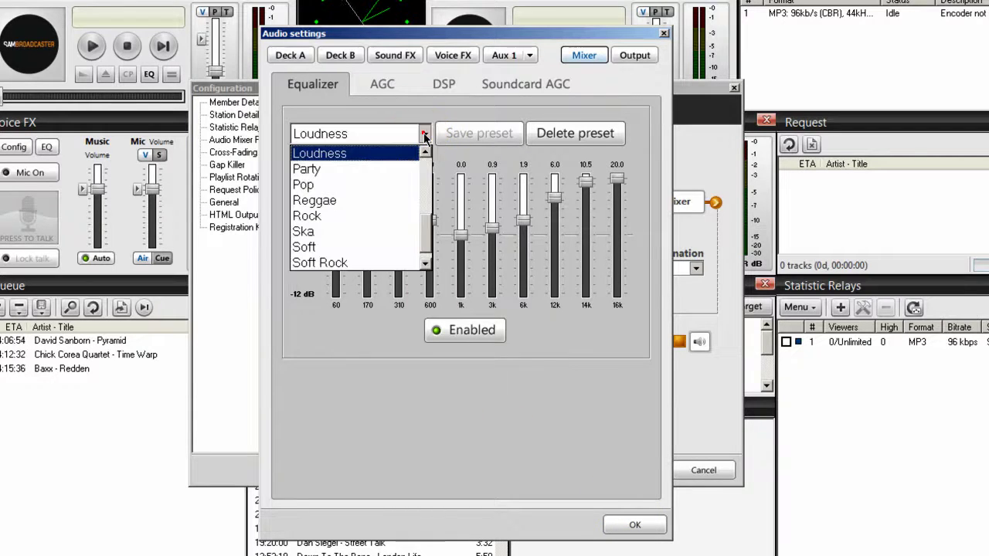
pyautogui.moveTo(422, 228); pyautogui.dragTo(424, 242)
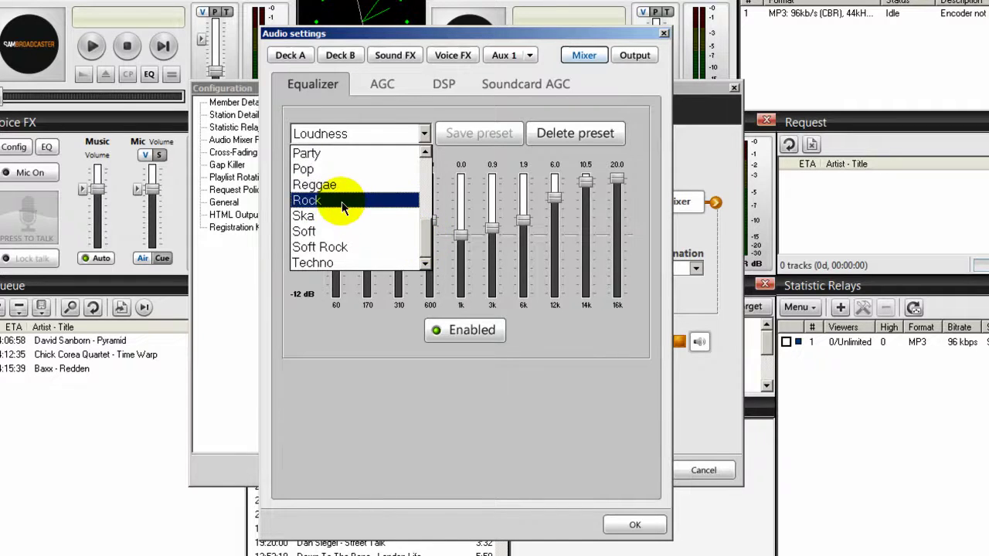
pyautogui.moveTo(426, 250)
pyautogui.mouseDown()
pyautogui.moveTo(413, 206)
pyautogui.moveTo(417, 245)
pyautogui.mouseUp()
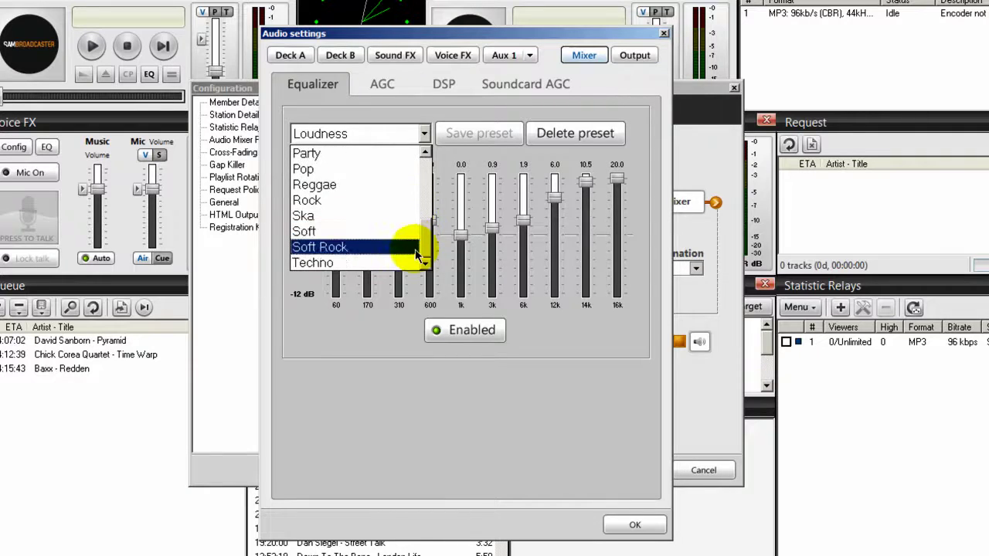
pyautogui.click(327, 202)
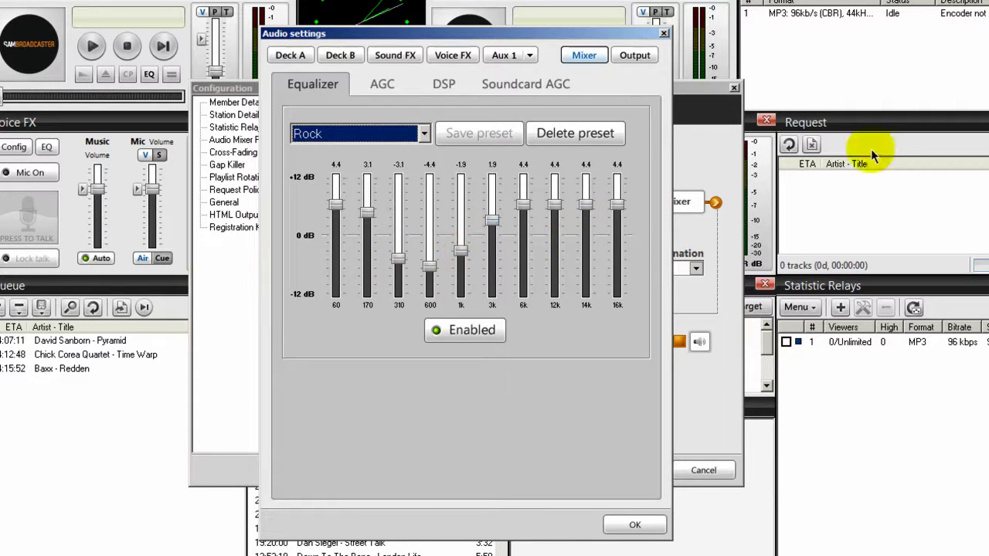
pyautogui.moveTo(397, 266)
pyautogui.mouseDown()
pyautogui.moveTo(399, 250)
pyautogui.moveTo(400, 261)
pyautogui.mouseUp()
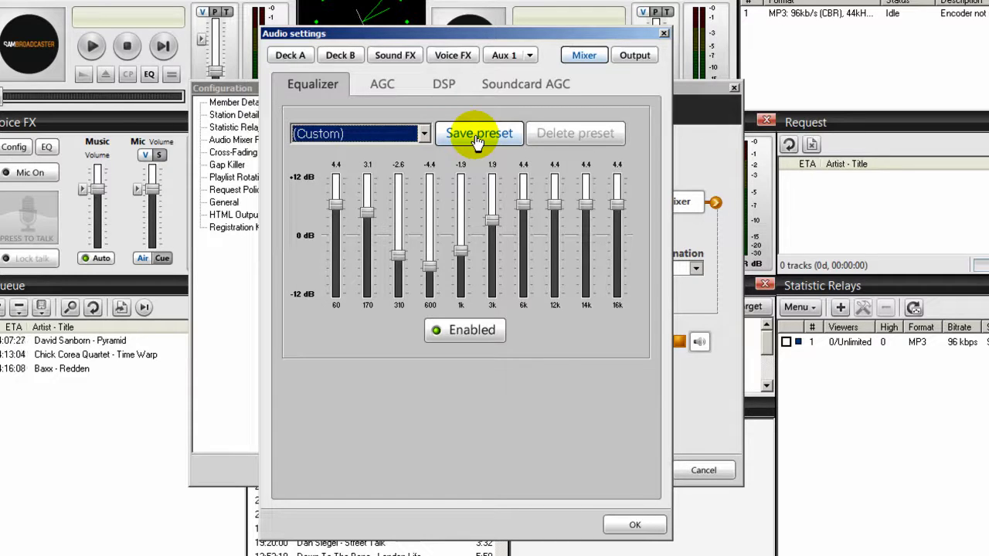
pyautogui.click(384, 83)
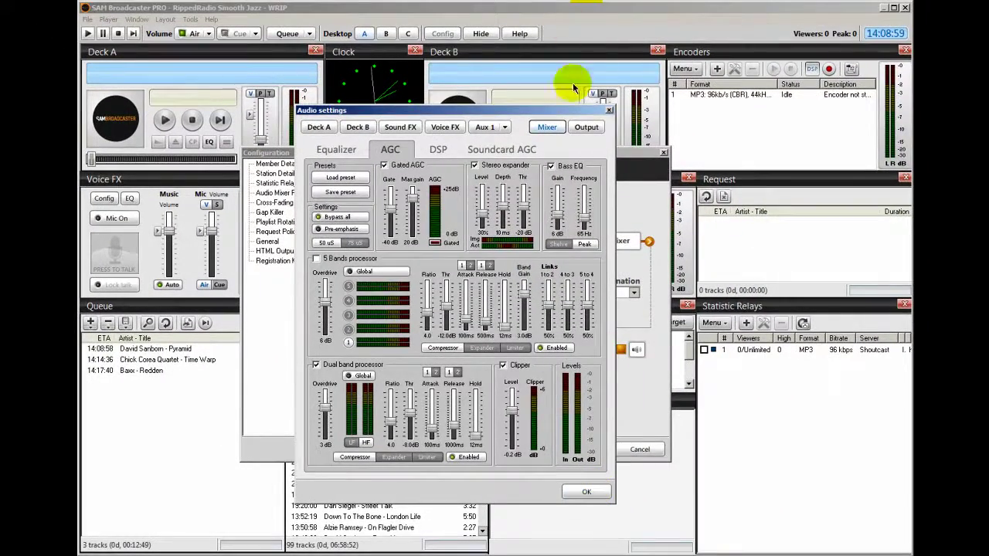
# Step: Close the Audio settings and Configuration dialogs, then reopen the station Config
pyautogui.click(608, 112)
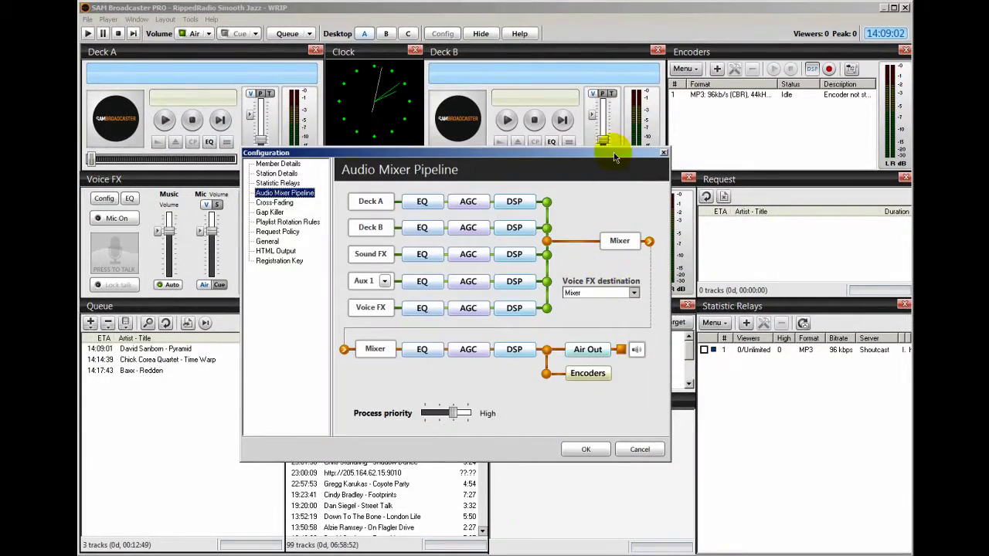
pyautogui.click(663, 152)
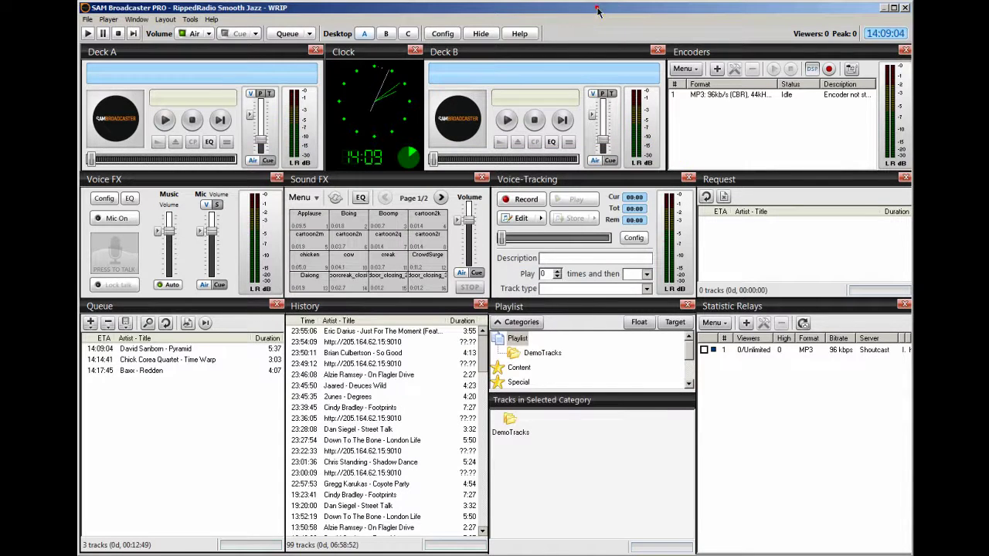
pyautogui.click(598, 10)
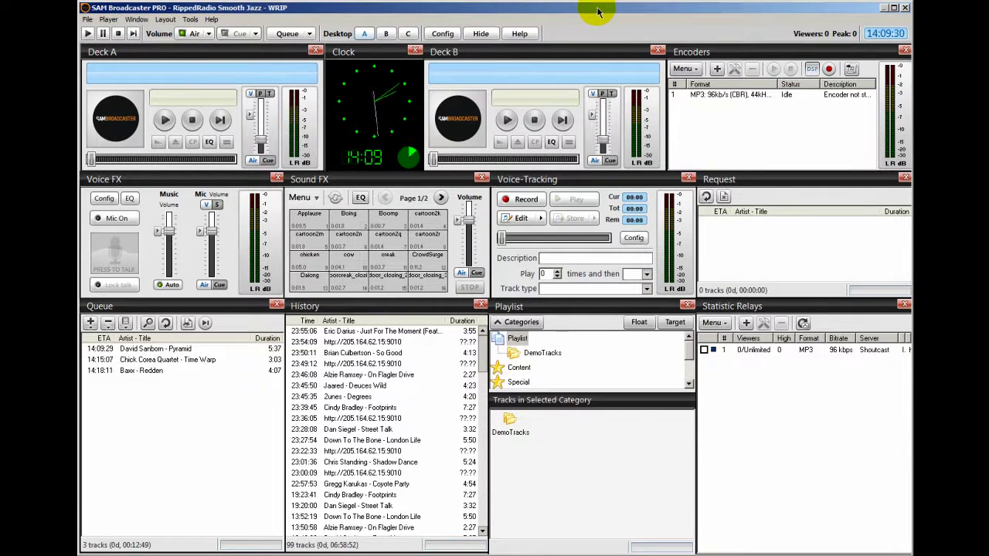
pyautogui.click(443, 34)
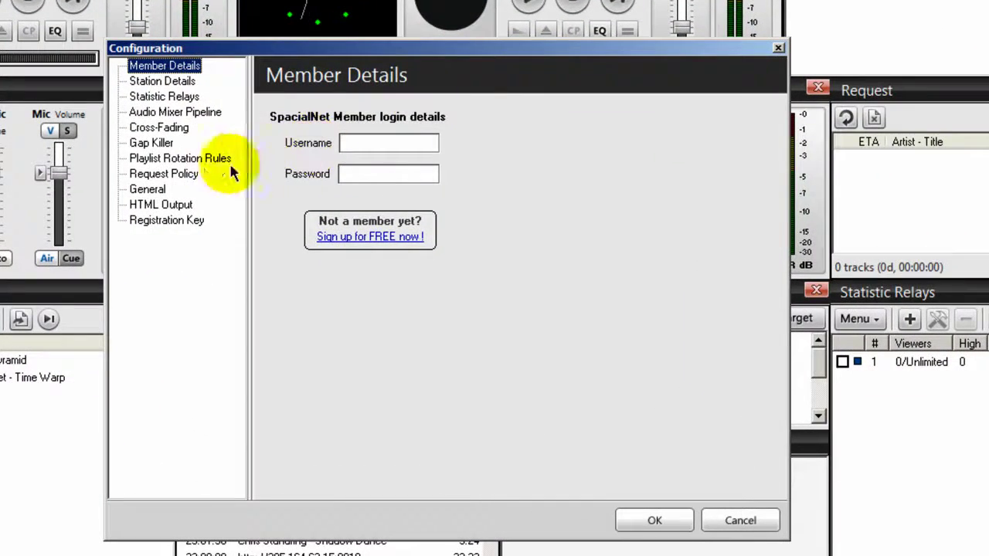
# Step: Show the Mixer's DSP plugins (dsp_sps.dll, SA Stereo Tool 7.31) from Audio Mixer Pipeline
pyautogui.click(148, 116)
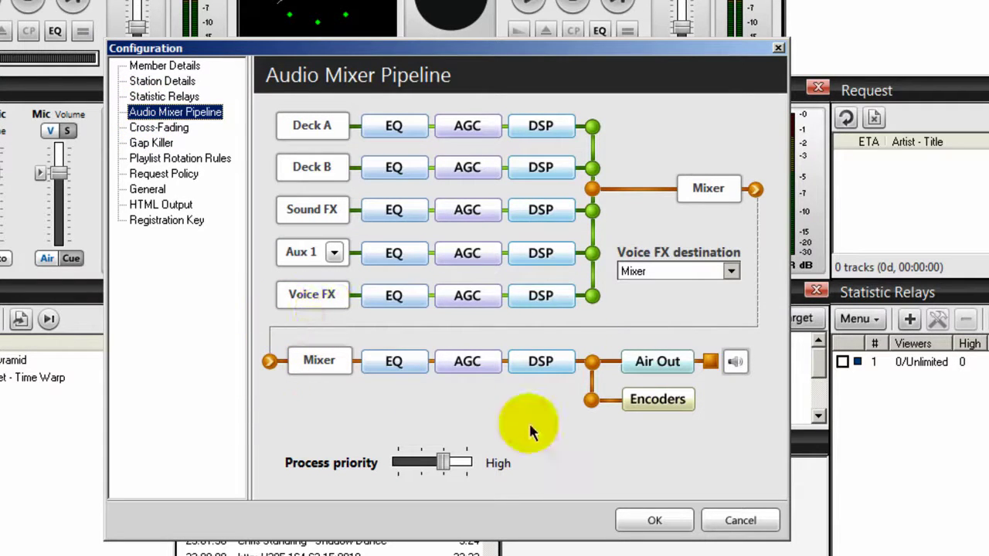
pyautogui.click(539, 365)
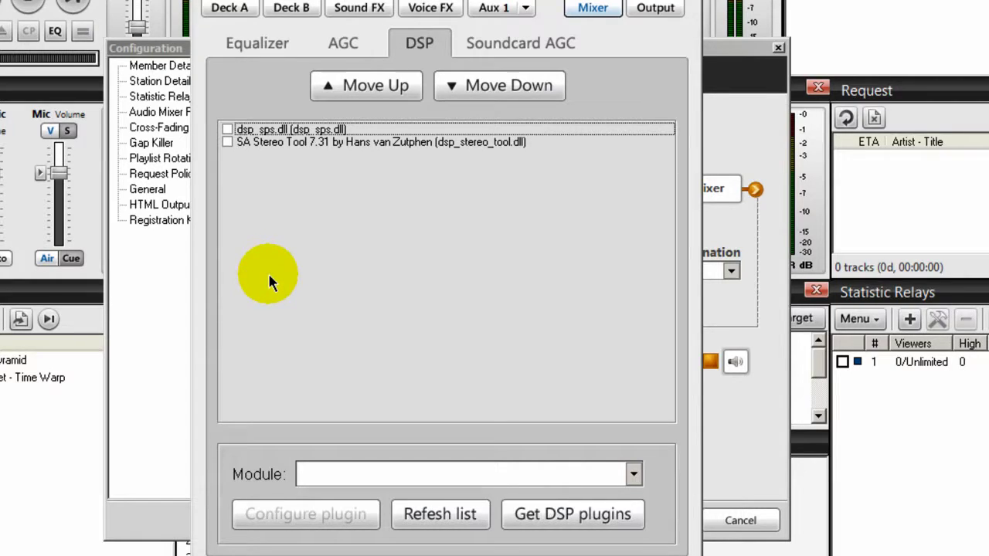
# Step: Enable the SA Stereo Tool 7.31 plugin and confirm to open its Processing window
pyautogui.click(226, 144)
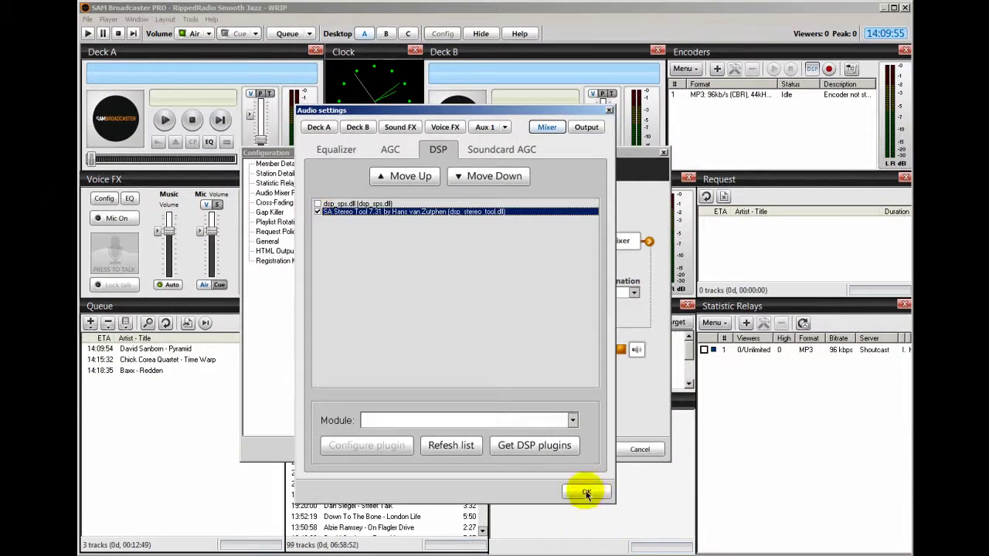
pyautogui.click(587, 494)
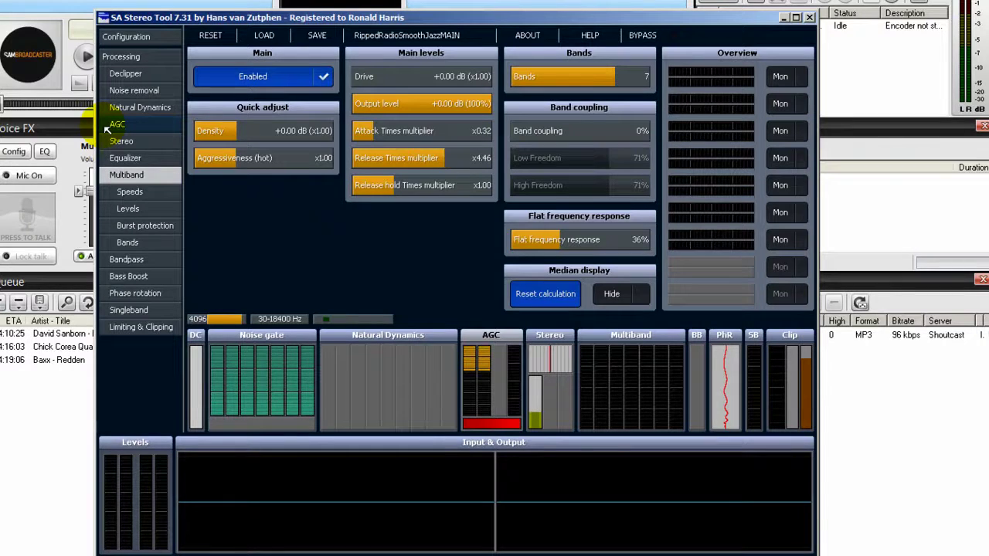
pyautogui.click(127, 59)
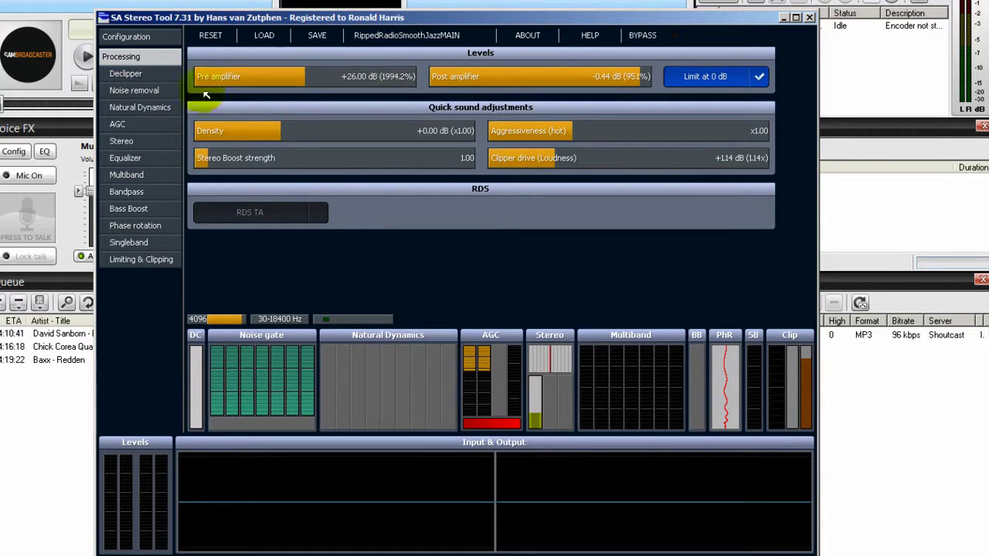
# Step: Browse Stereo Tool's Declipper, Noise removal, Natural Dynamics and AGC pages
pyautogui.click(123, 74)
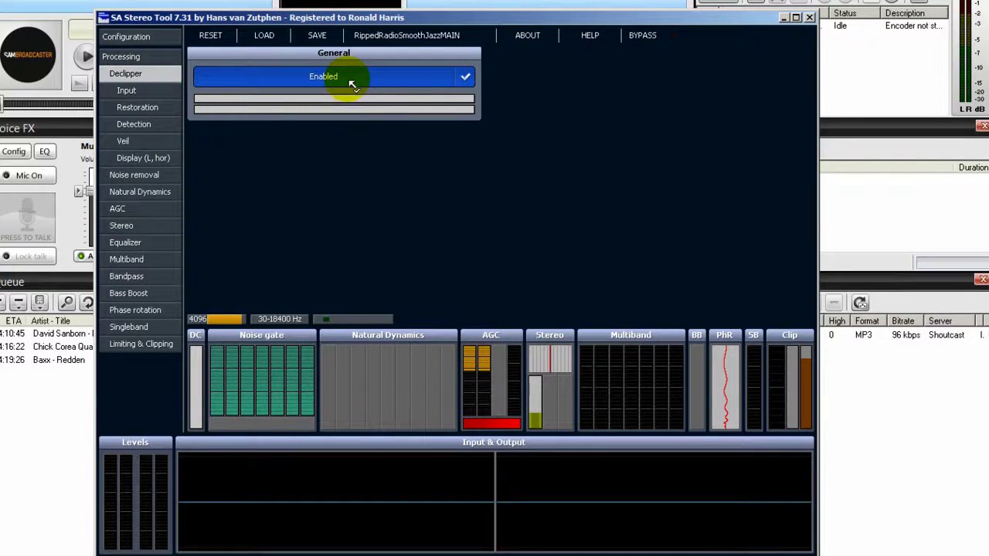
pyautogui.click(136, 176)
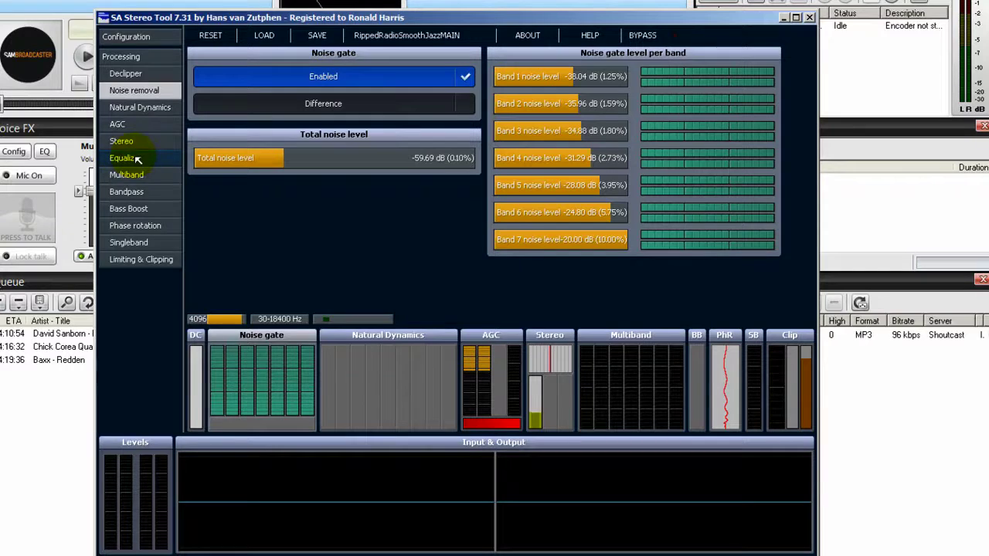
pyautogui.click(126, 107)
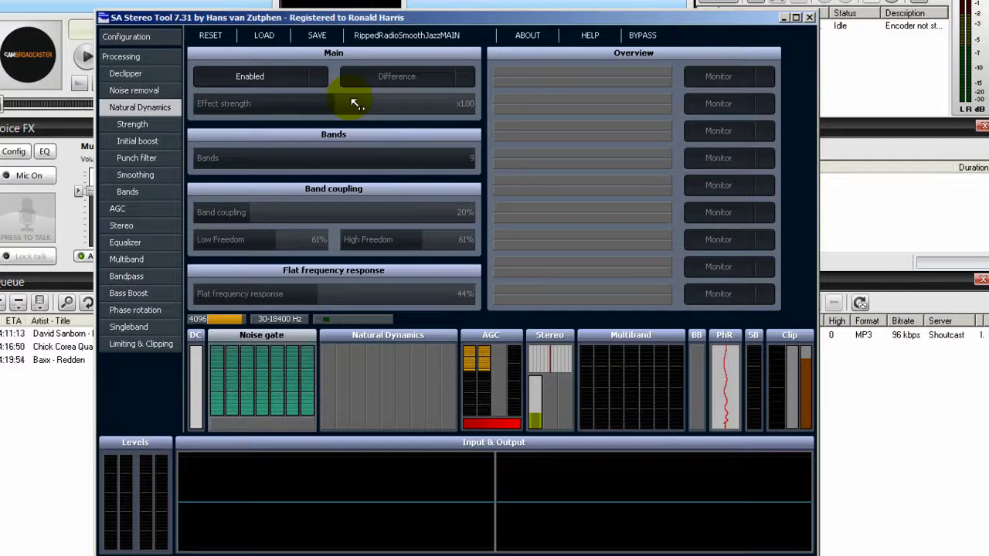
pyautogui.click(120, 209)
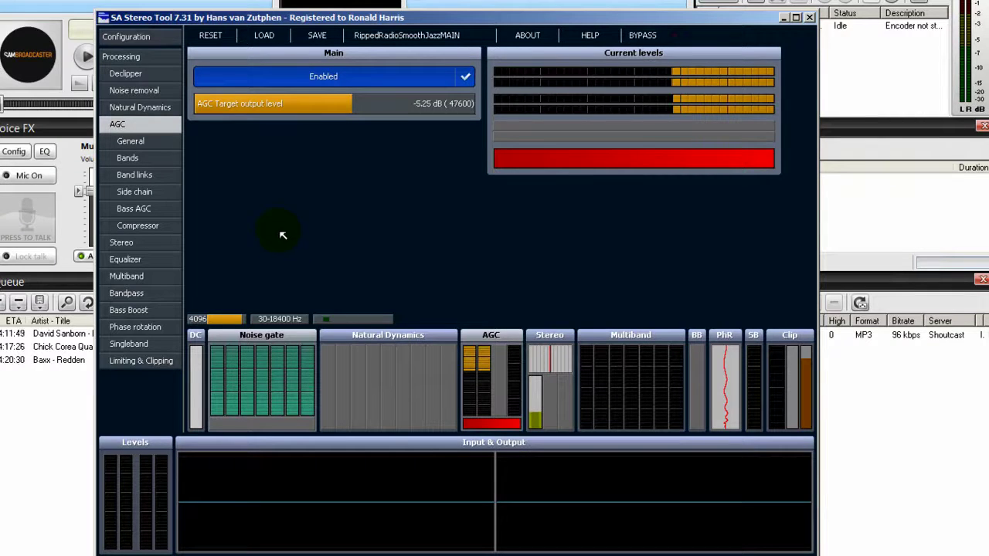
# Step: Open Stereo Tool's Stereo section, showing the Azimuth page
pyautogui.click(124, 244)
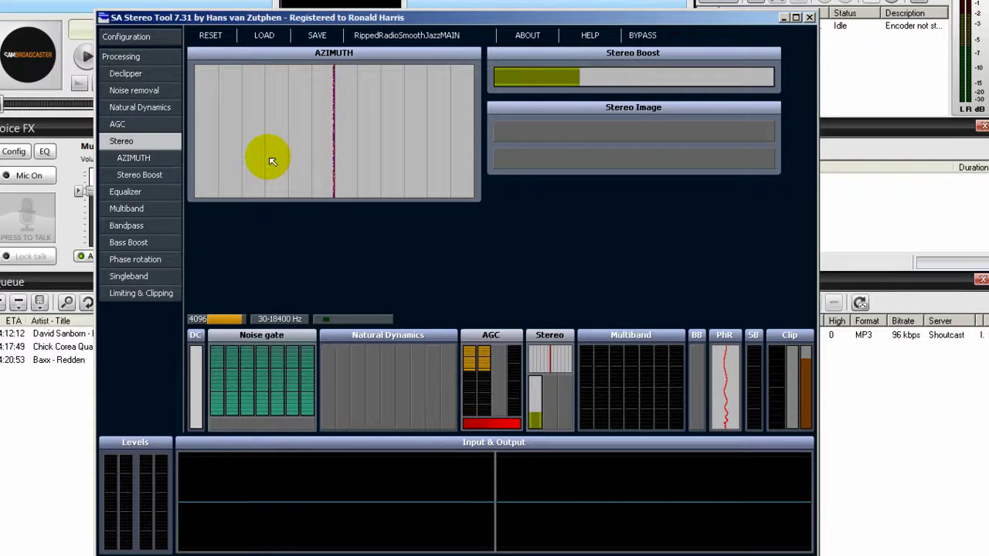
# Step: Raise the Stereo Boost strength from 1.00 to 3.40, giving 2.59x maximum amplification
pyautogui.click(127, 173)
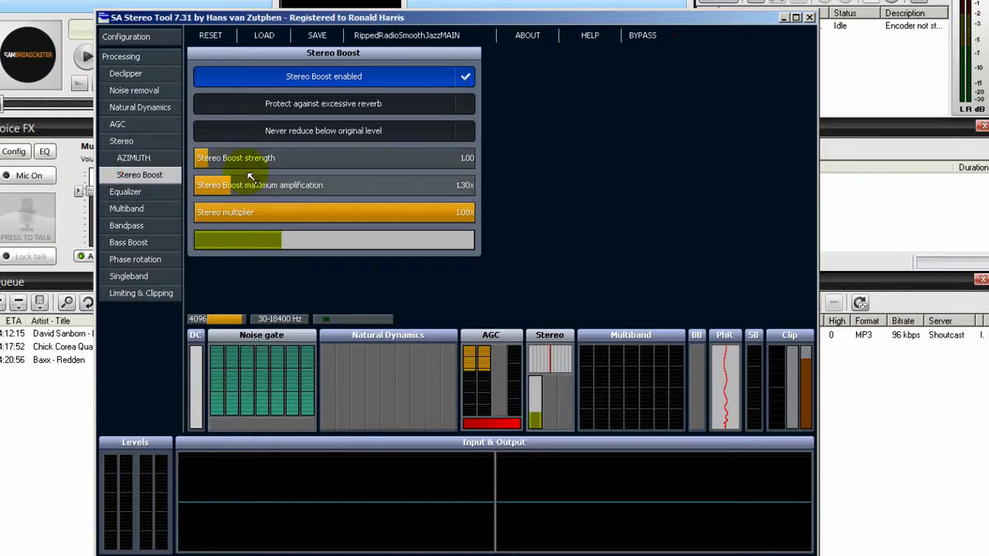
pyautogui.moveTo(204, 156); pyautogui.dragTo(269, 188)
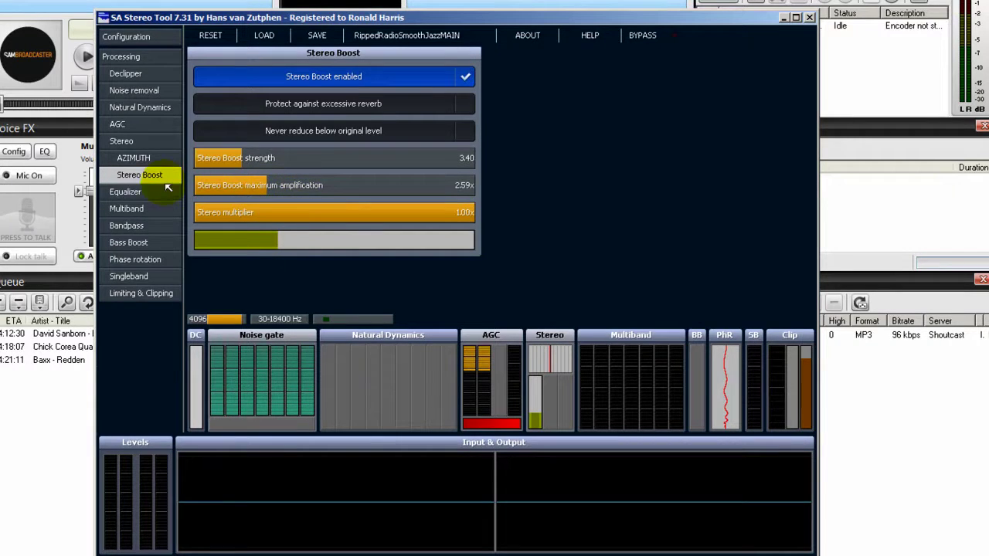
pyautogui.click(130, 193)
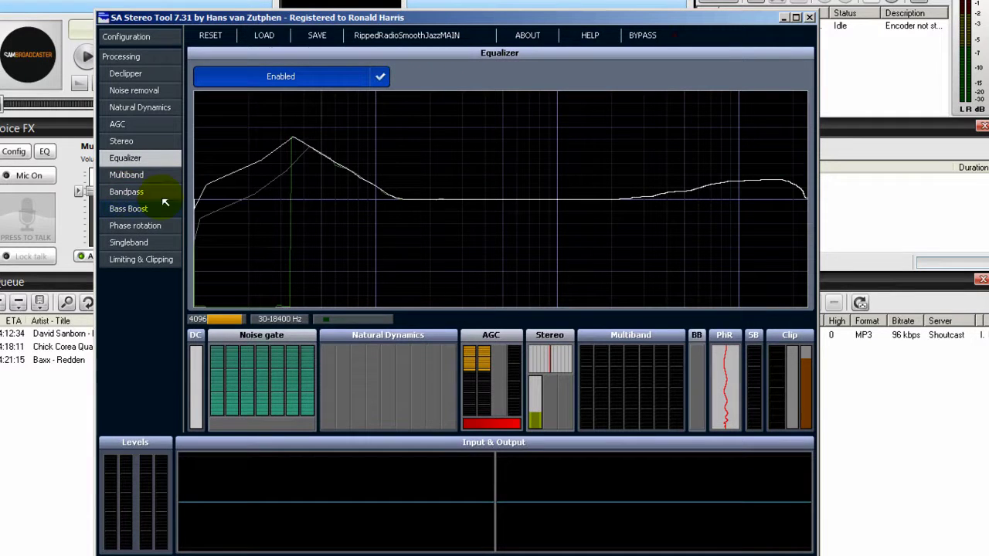
# Step: Toggle the equalizer off and on, then drag a sharp peak near 16 kHz into its curve
pyautogui.click(326, 76)
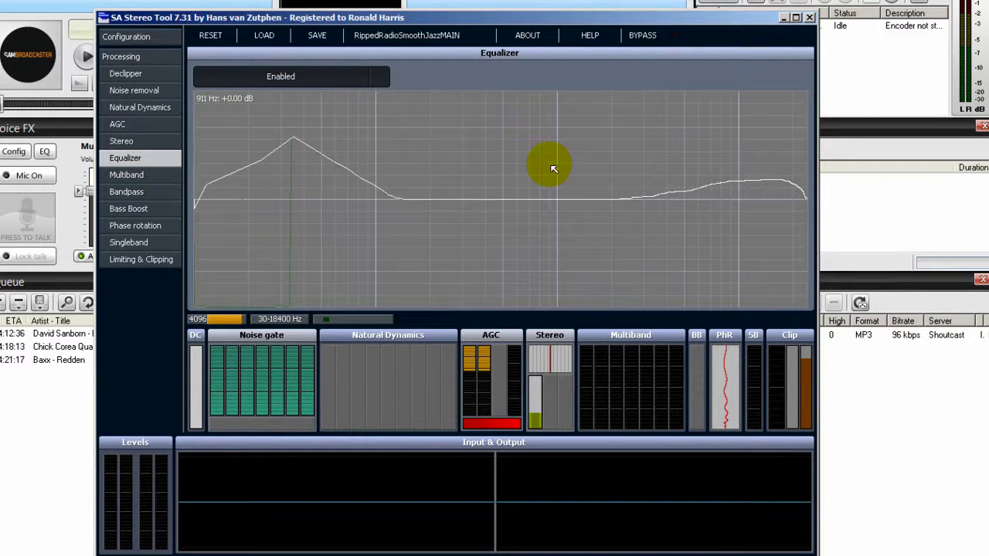
pyautogui.click(316, 77)
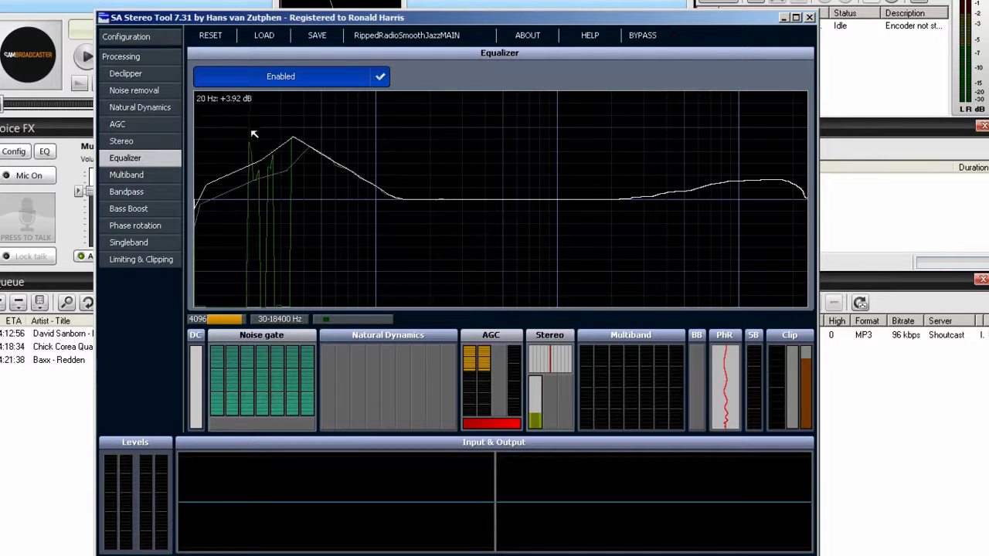
pyautogui.click(298, 139)
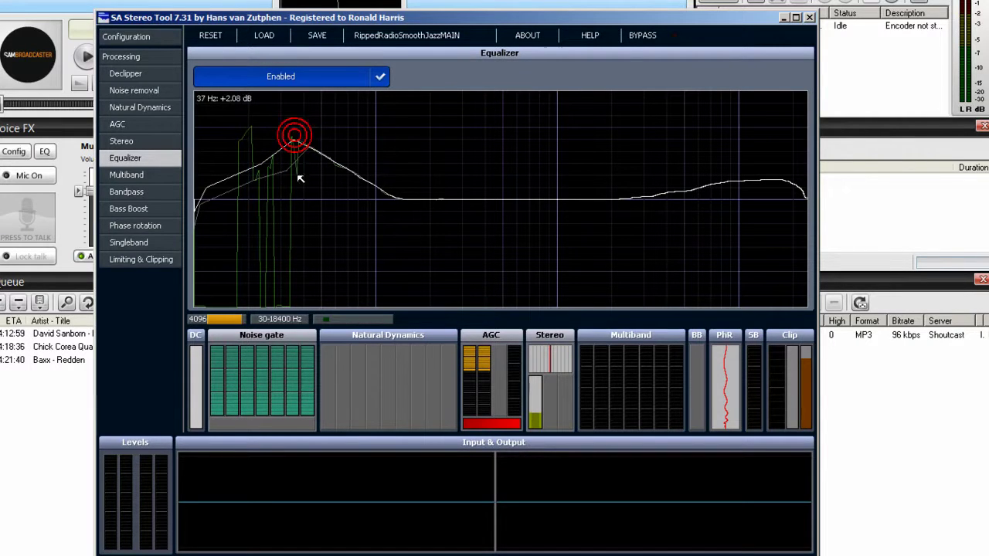
pyautogui.moveTo(769, 182)
pyautogui.mouseDown()
pyautogui.moveTo(780, 108)
pyautogui.moveTo(767, 289)
pyautogui.moveTo(765, 255)
pyautogui.mouseUp()
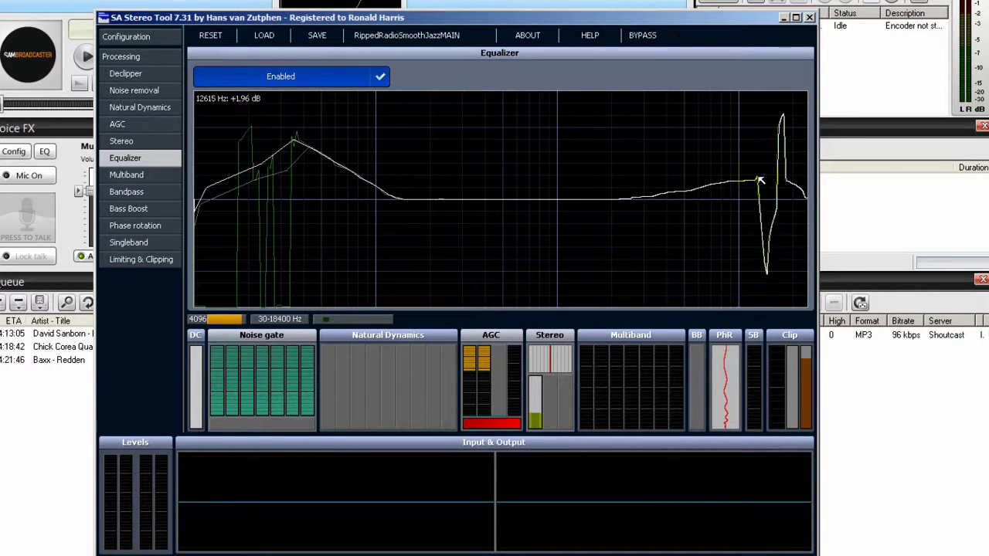
pyautogui.click(117, 123)
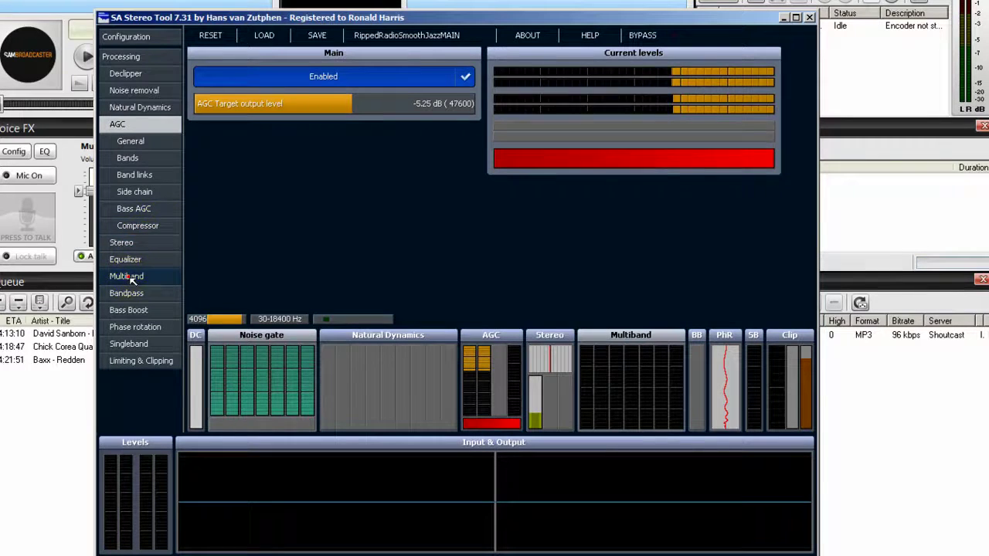
# Step: On the Multiband page, toggle processing off and on to compare, then set Density to +1.85 dB
pyautogui.click(127, 276)
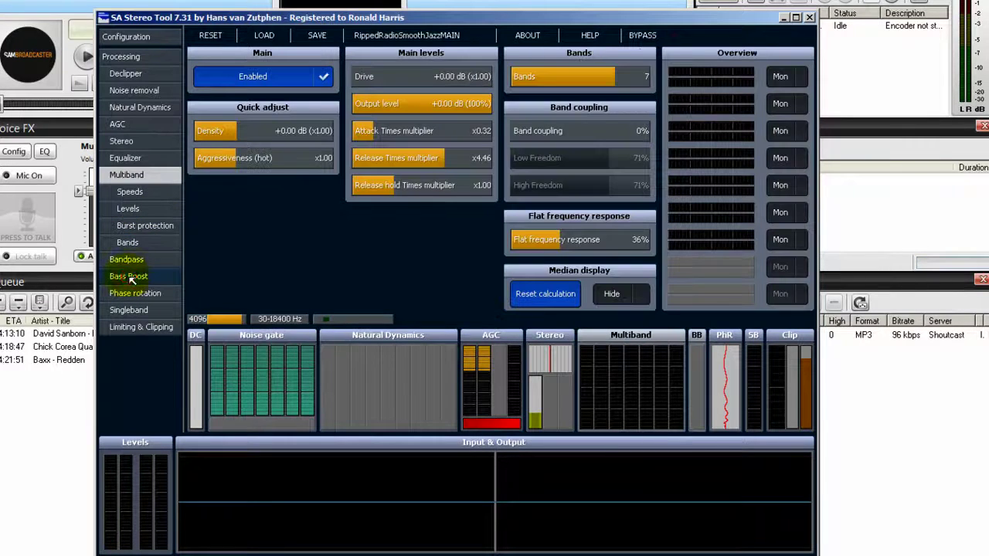
pyautogui.click(284, 76)
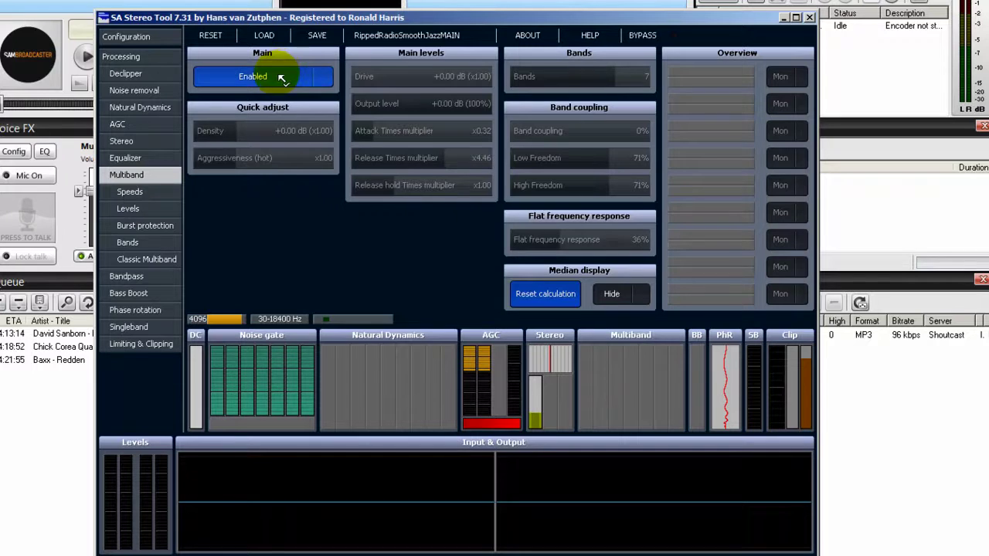
pyautogui.click(284, 76)
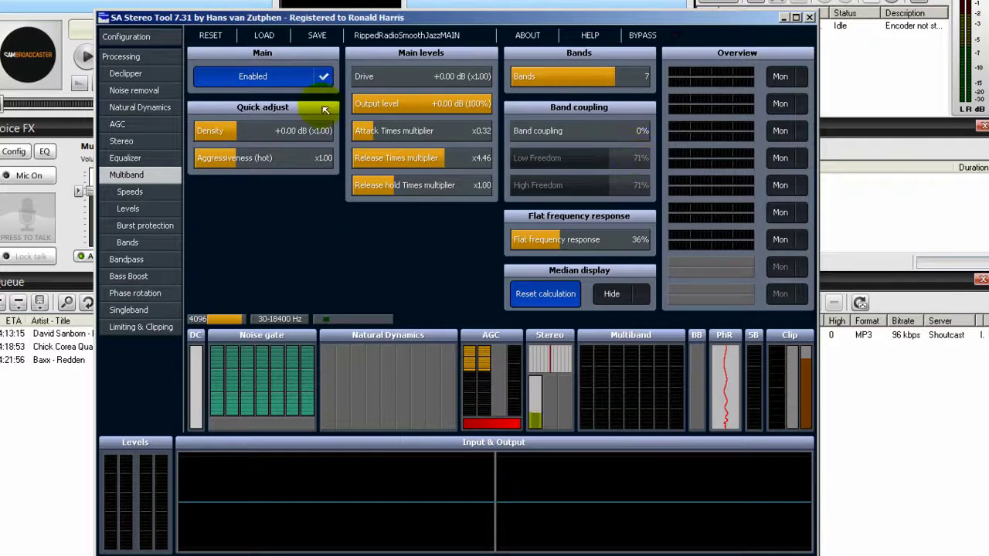
pyautogui.moveTo(222, 140); pyautogui.dragTo(248, 139)
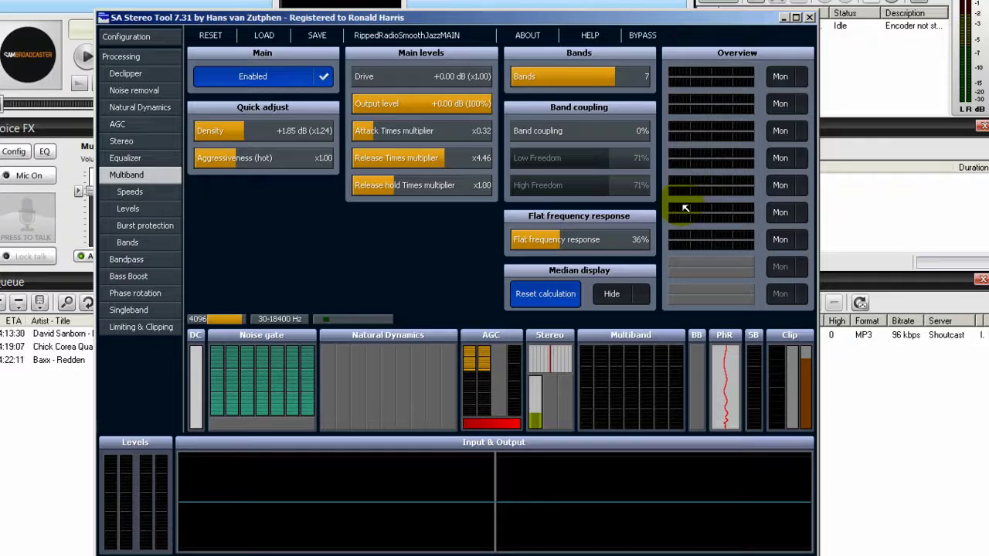
# Step: Enable Bass Boost, try 141% strength, settle on 60%, then switch Bass Boost off
pyautogui.click(130, 277)
pyautogui.click(323, 77)
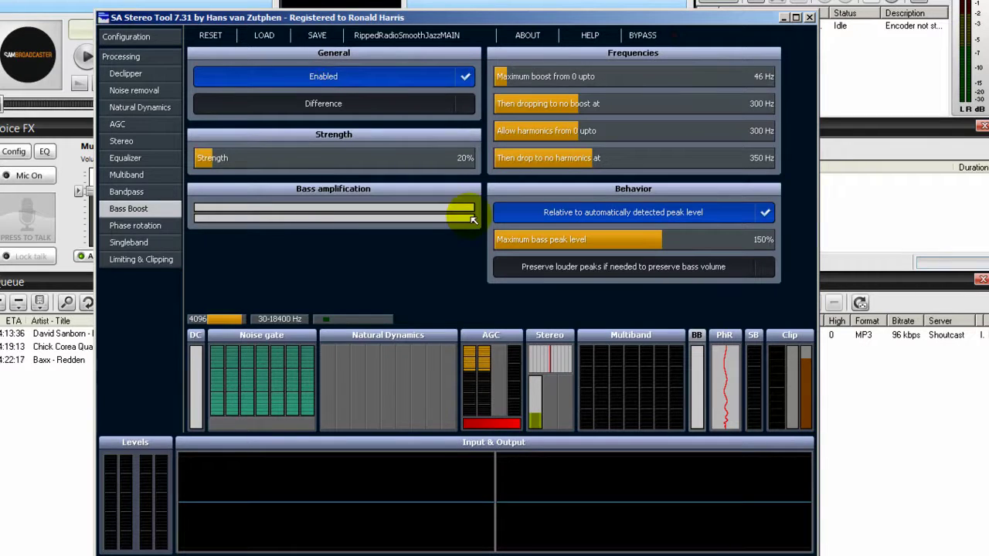
pyautogui.moveTo(473, 220); pyautogui.dragTo(258, 209)
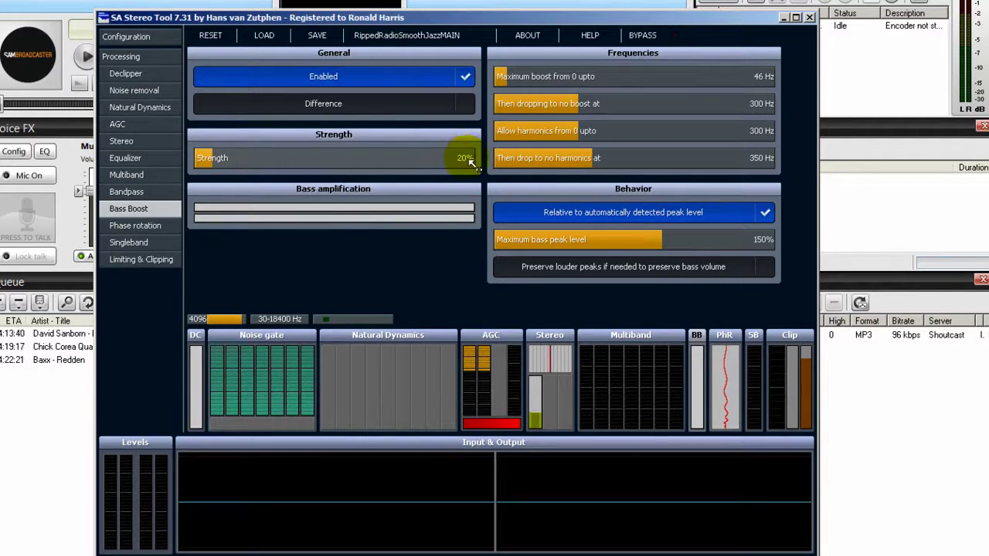
pyautogui.moveTo(216, 162); pyautogui.dragTo(330, 170)
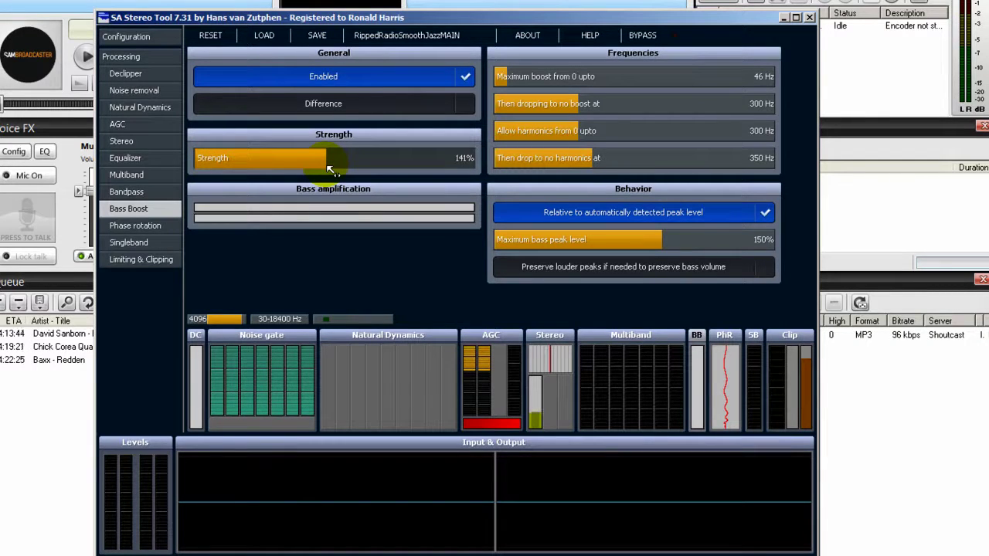
pyautogui.moveTo(330, 169); pyautogui.dragTo(255, 161)
pyautogui.click(331, 76)
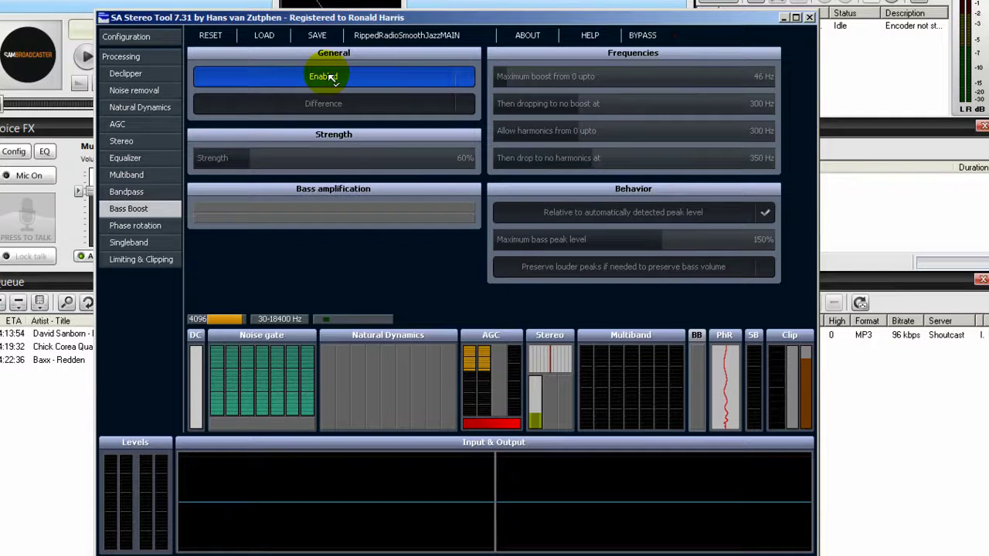
pyautogui.click(410, 37)
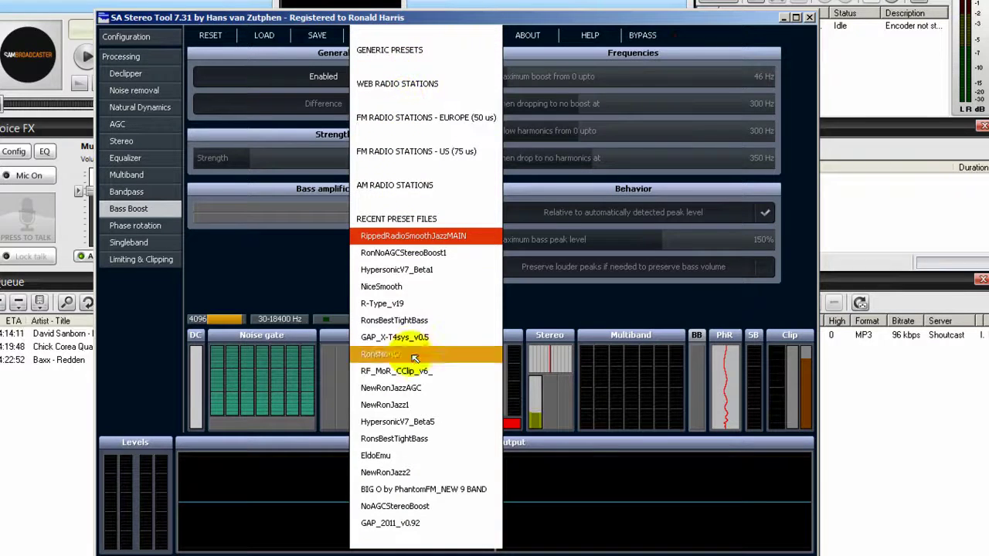
# Step: Load the generic preset Jeffry - Oxygene 1.0 (soft), giving Bass Boost 80% strength
pyautogui.click(437, 21)
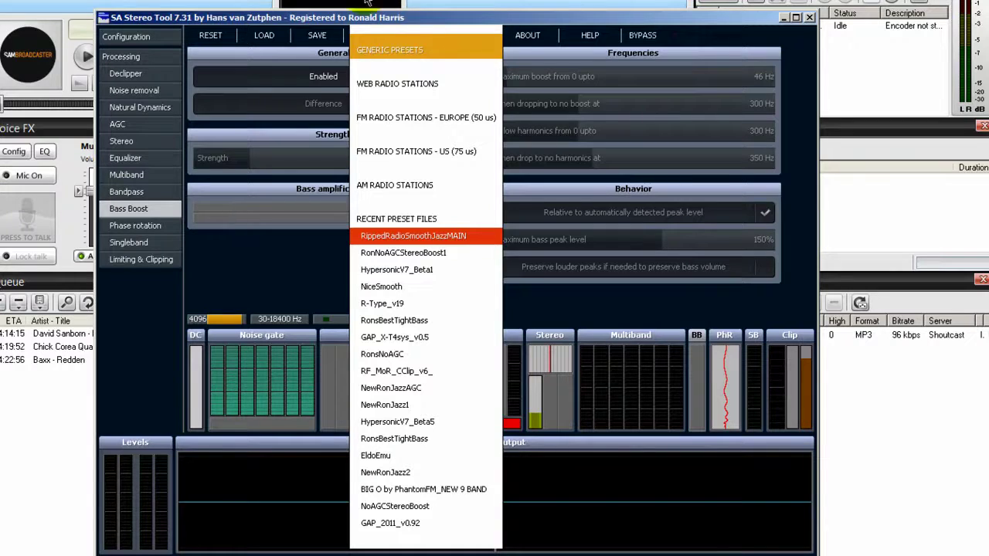
pyautogui.click(392, 51)
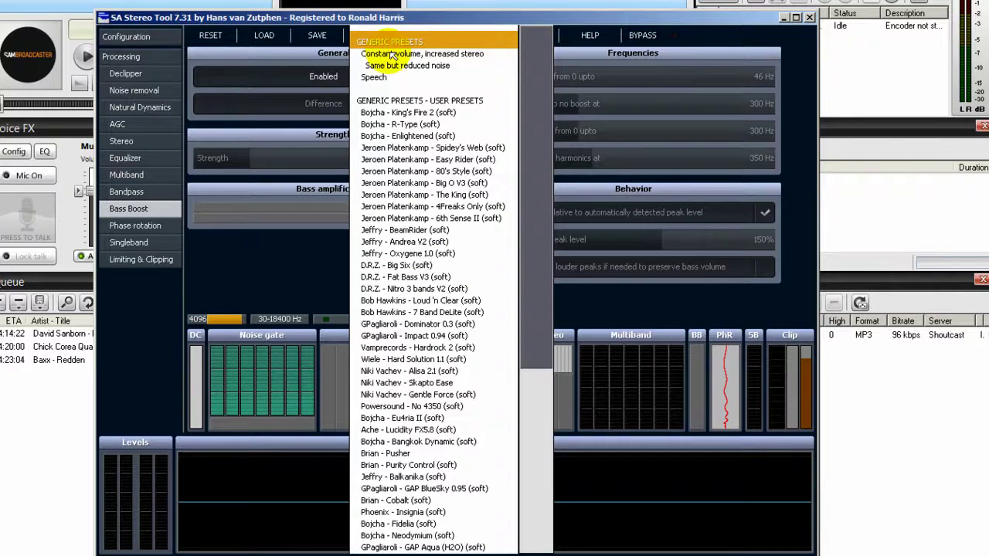
pyautogui.moveTo(541, 278); pyautogui.dragTo(525, 293)
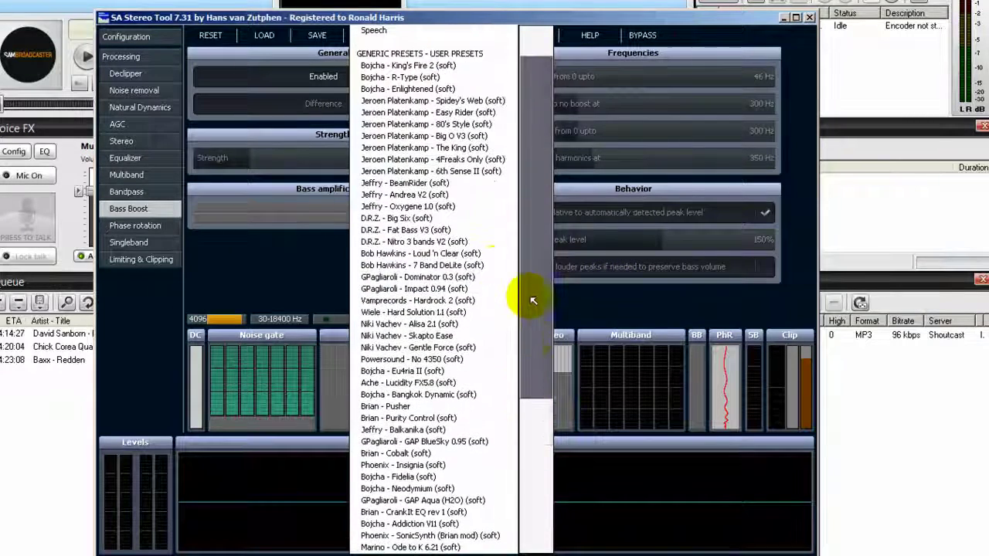
pyautogui.click(430, 209)
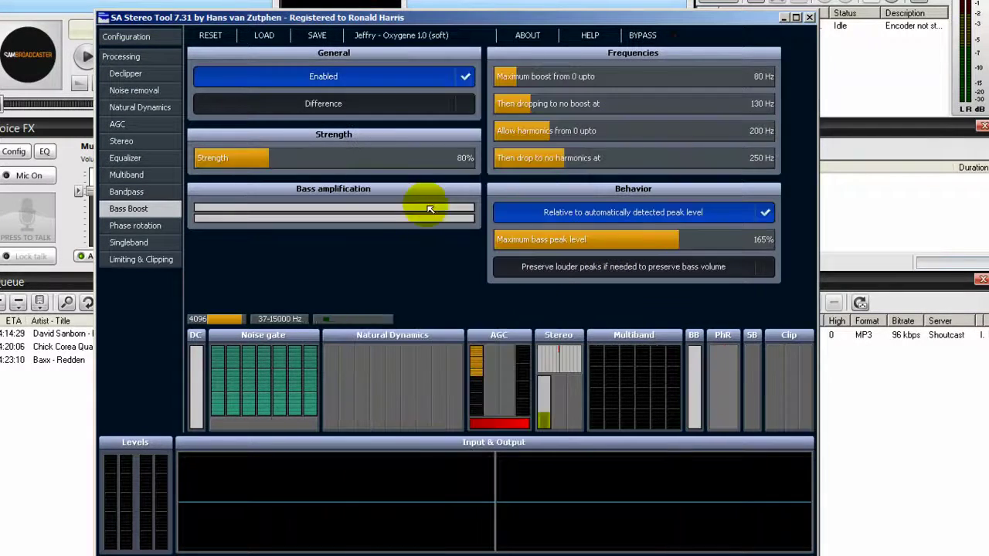
pyautogui.click(424, 41)
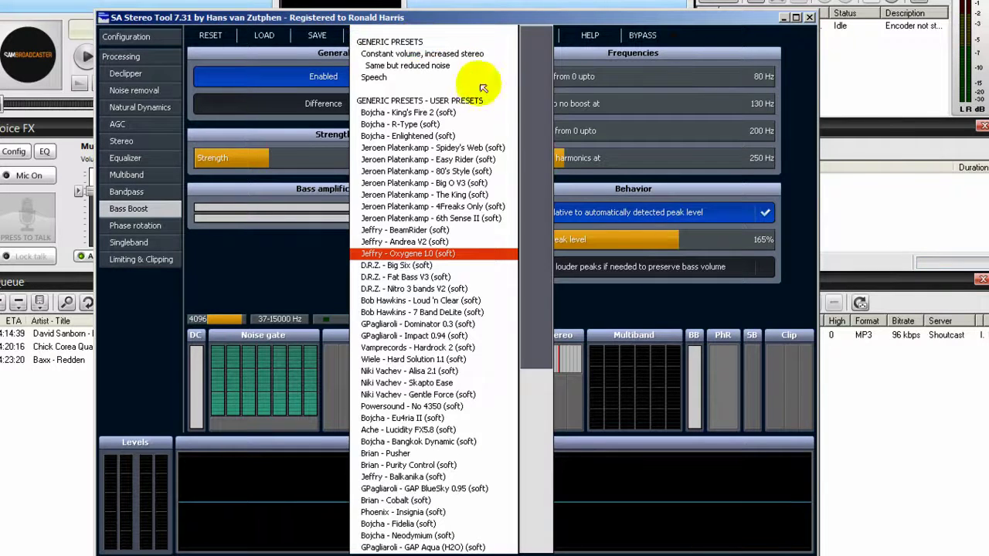
# Step: Try the Ache - Lucidity FX5.8 web radio preset, then switch to RippedRadioSmoothJazzMAIN
pyautogui.moveTo(537, 320); pyautogui.dragTo(535, 495)
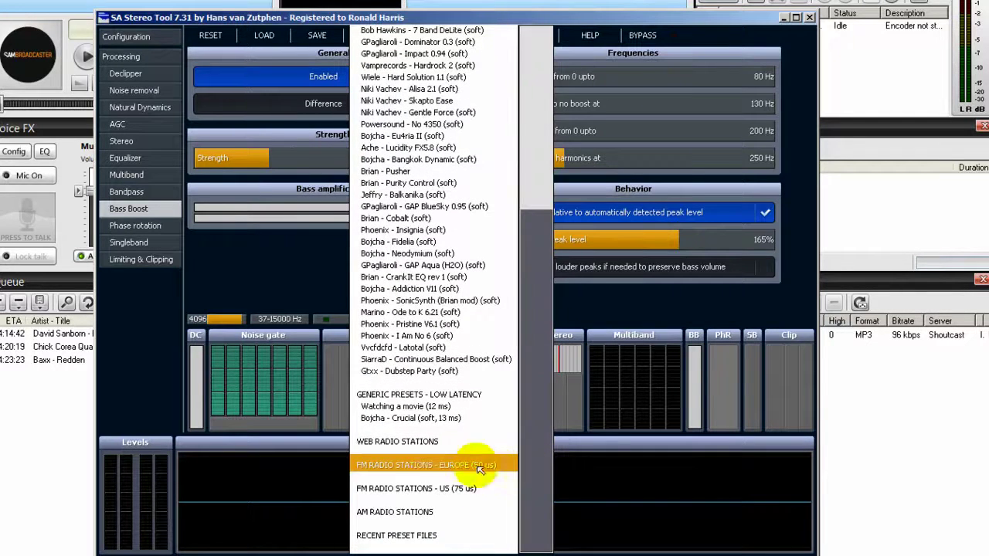
pyautogui.click(398, 443)
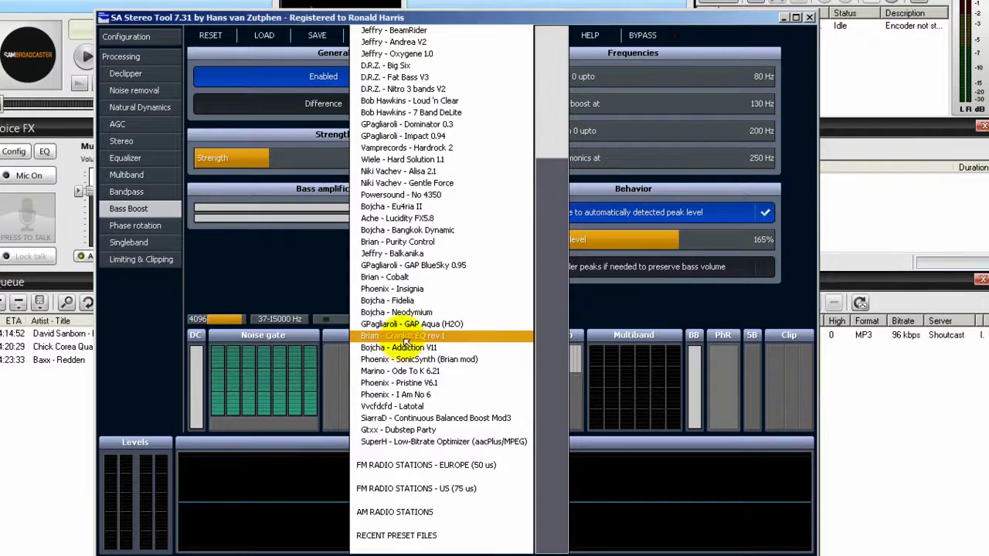
pyautogui.click(399, 221)
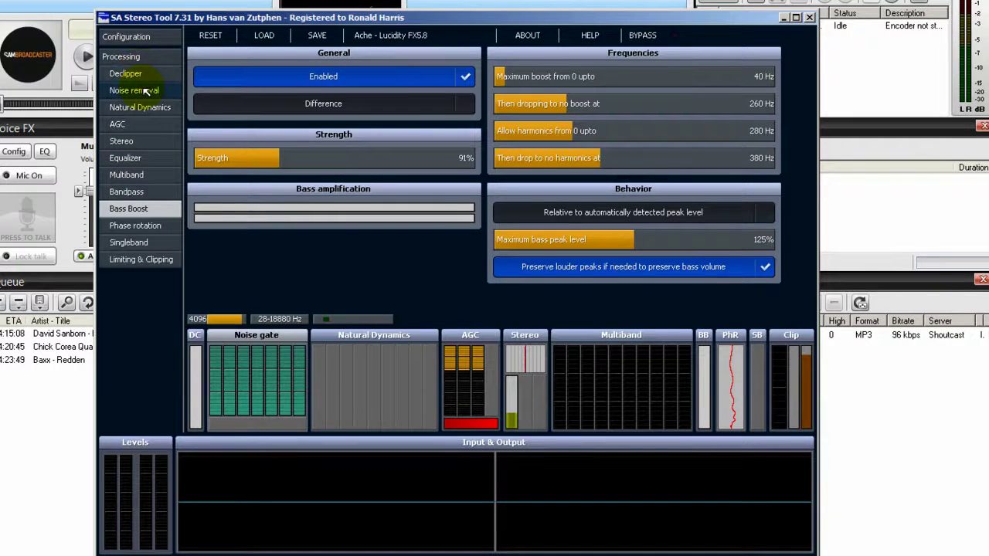
pyautogui.click(401, 45)
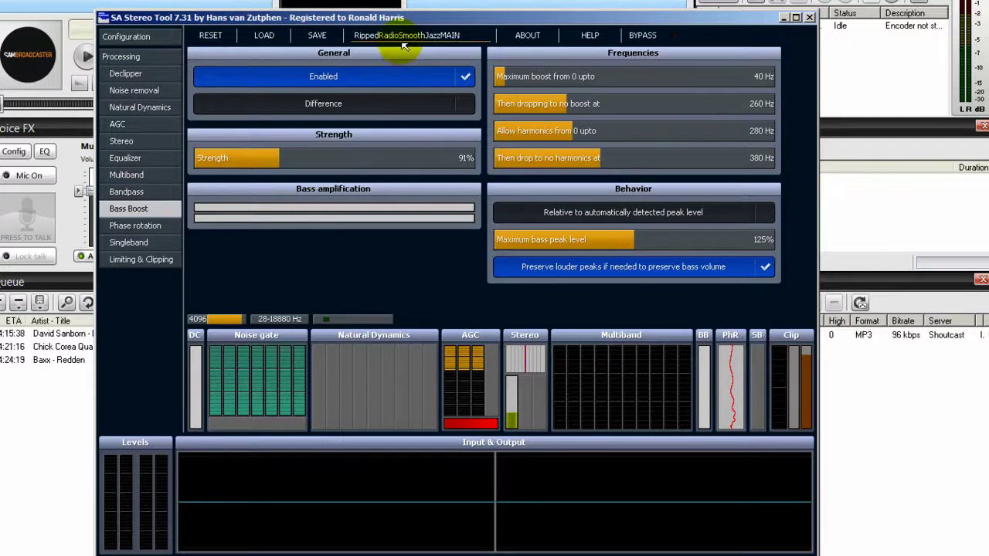
pyautogui.click(264, 36)
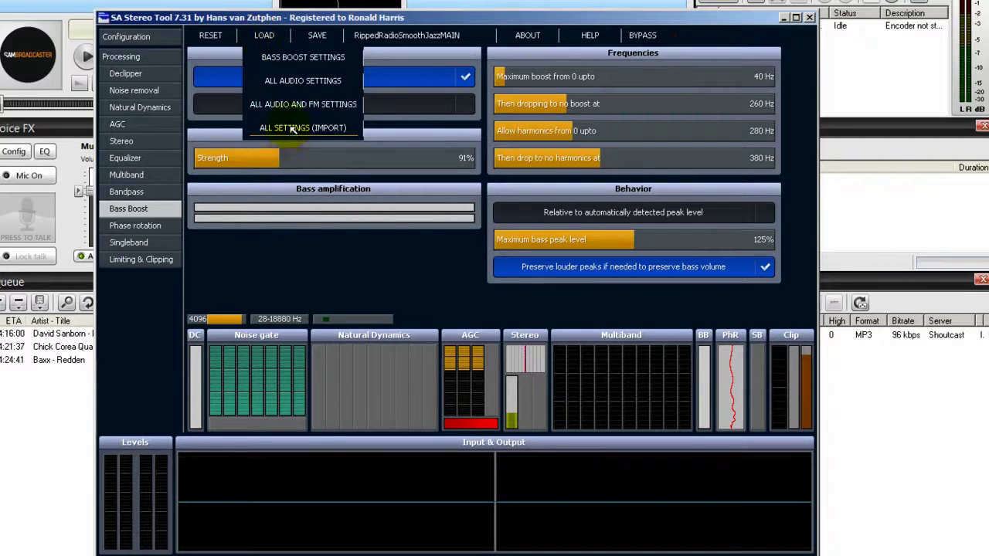
# Step: Import all settings from HypersonicV7_Beta5.sts in the STS presets folder
pyautogui.click(293, 128)
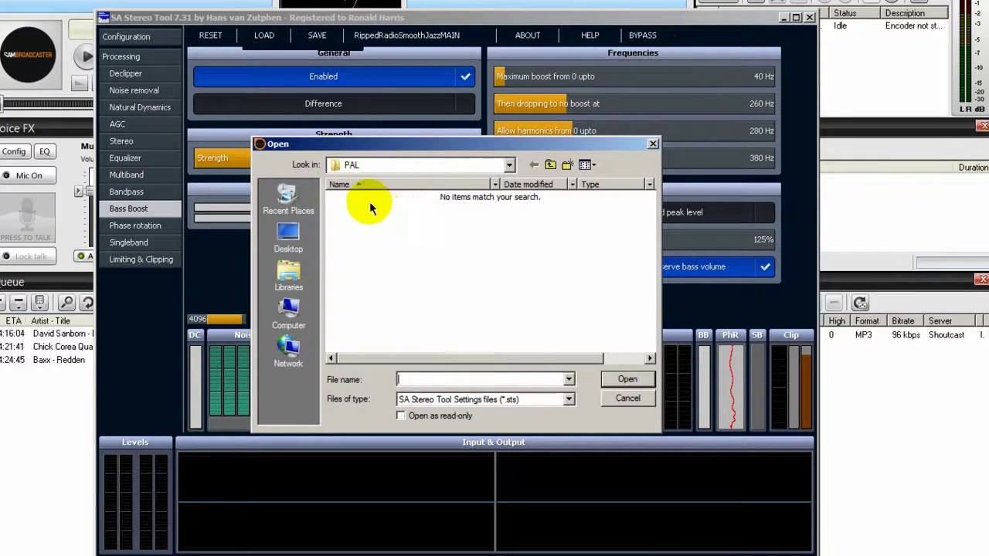
pyautogui.click(509, 167)
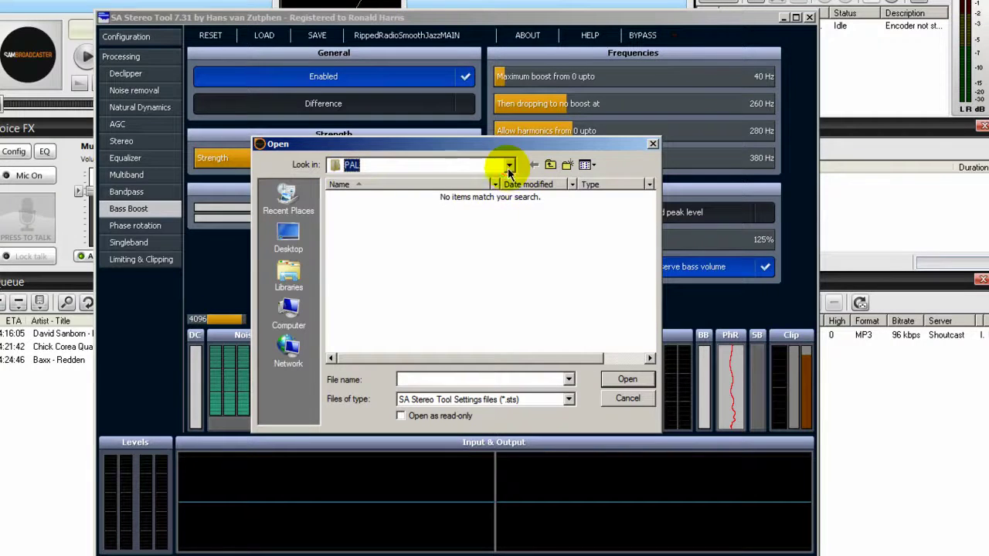
pyautogui.click(508, 167)
pyautogui.moveTo(514, 258); pyautogui.dragTo(472, 412)
pyautogui.click(364, 454)
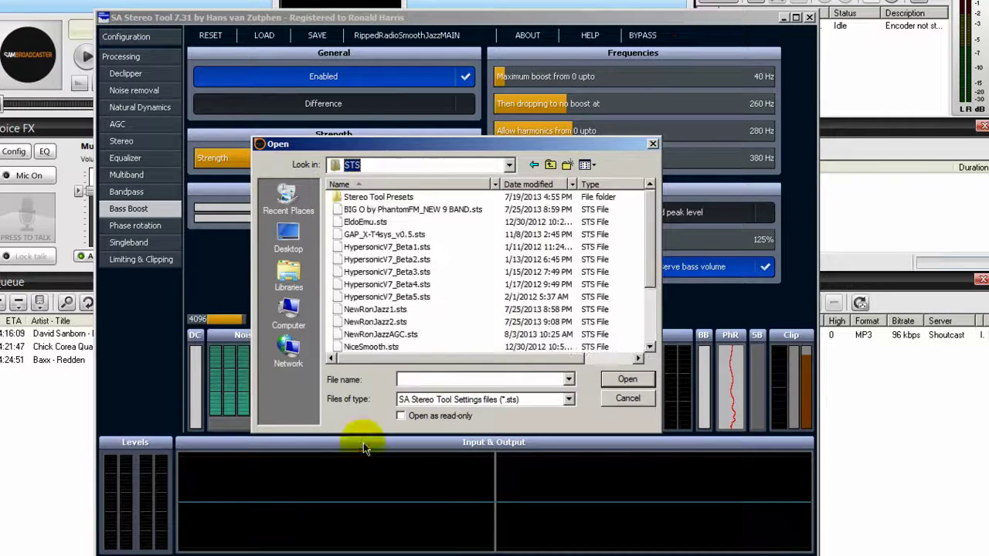
pyautogui.moveTo(650, 231); pyautogui.dragTo(649, 298)
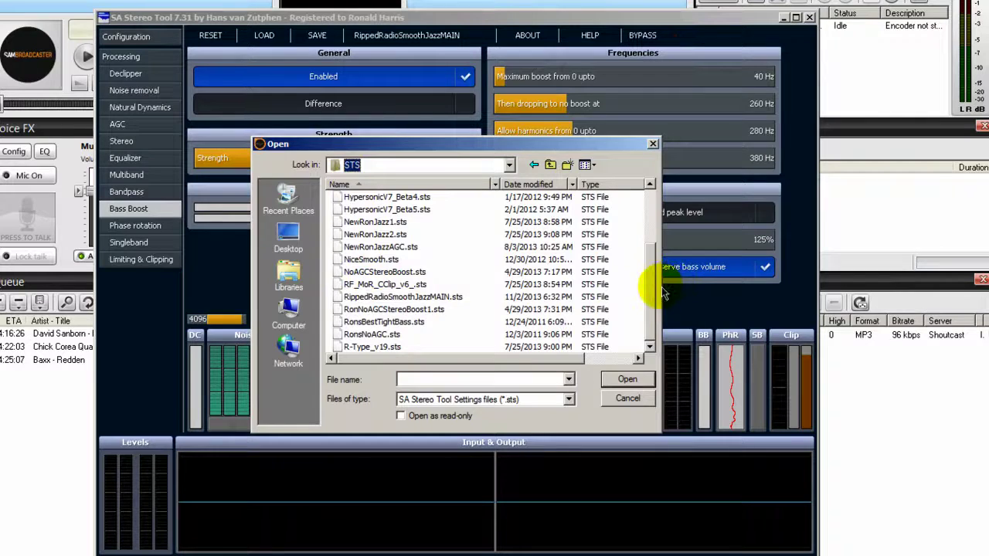
pyautogui.scroll(3, 640, 283)
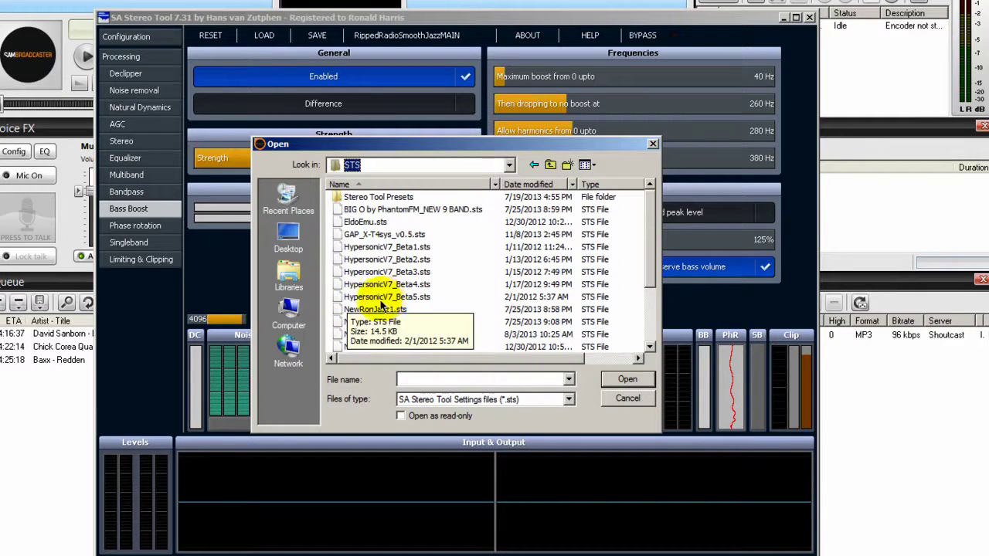
pyautogui.click(342, 298)
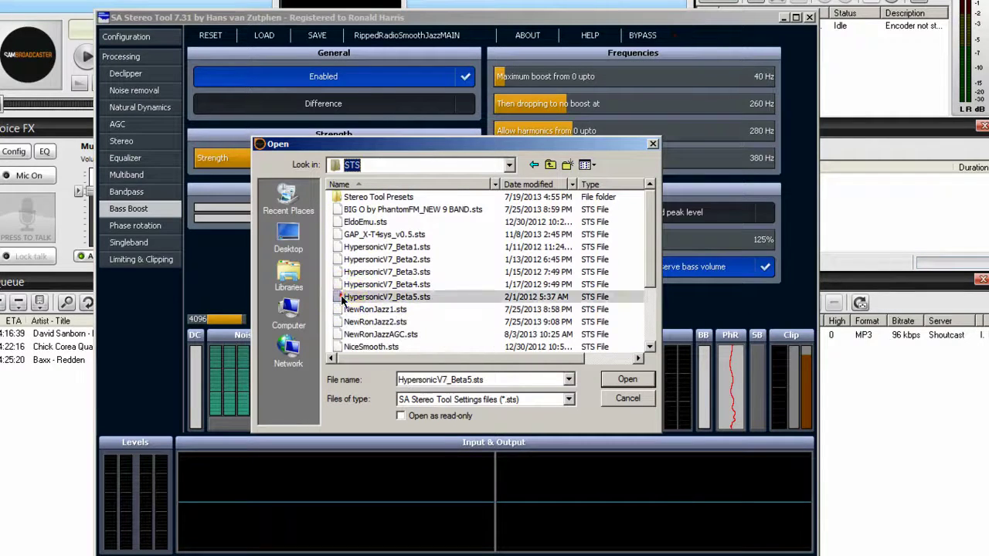
pyautogui.click(618, 382)
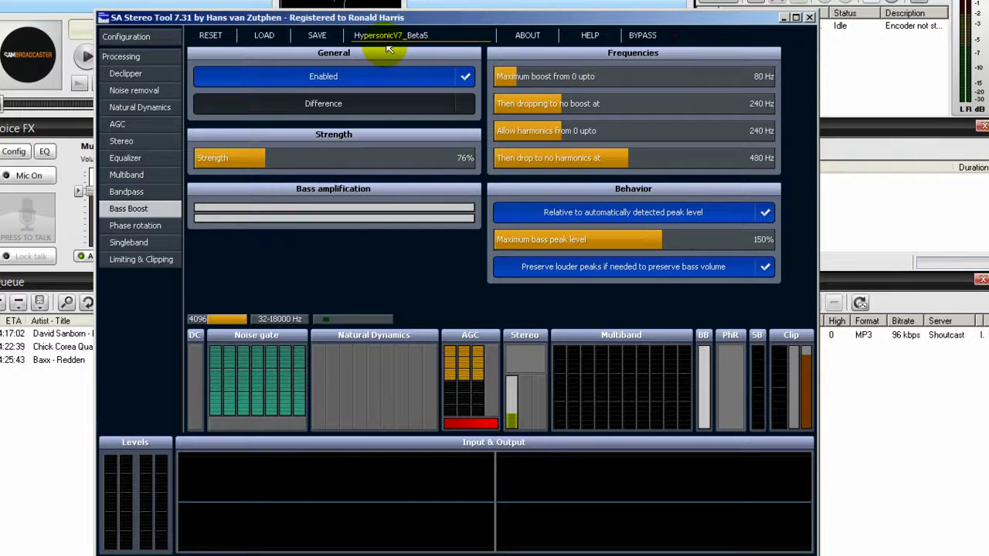
# Step: Enable the Declipper while Pyramid plays, then view the Natural Dynamics settings
pyautogui.click(126, 73)
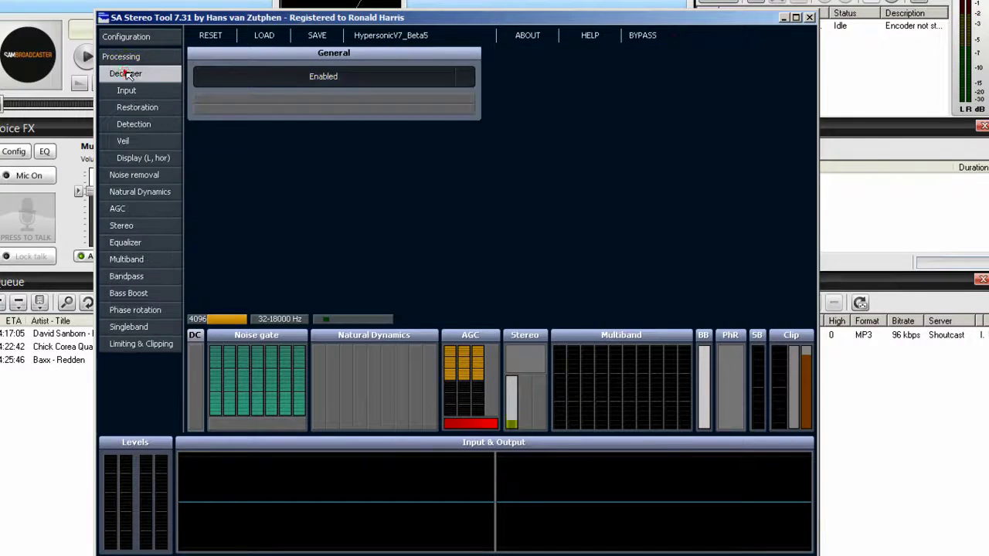
pyautogui.click(364, 79)
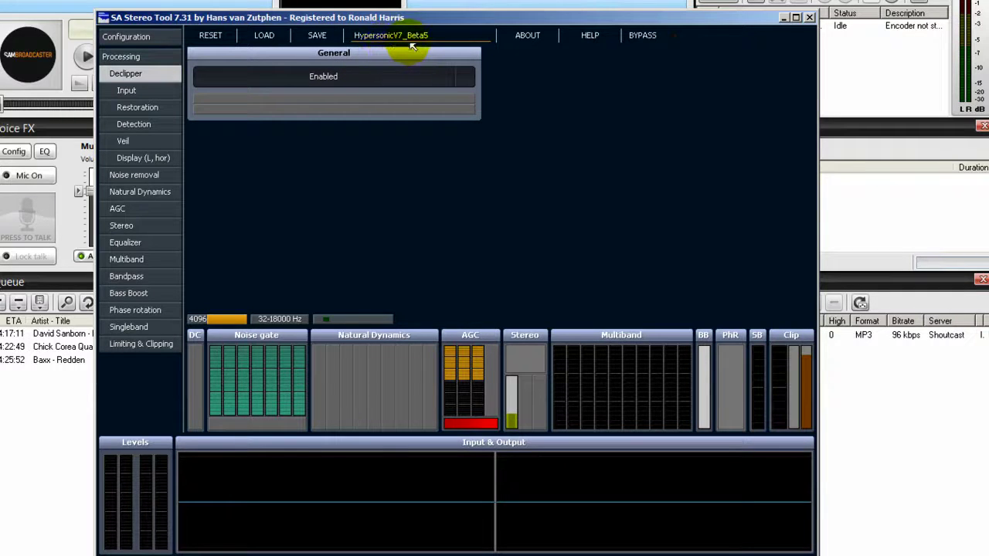
pyautogui.click(409, 74)
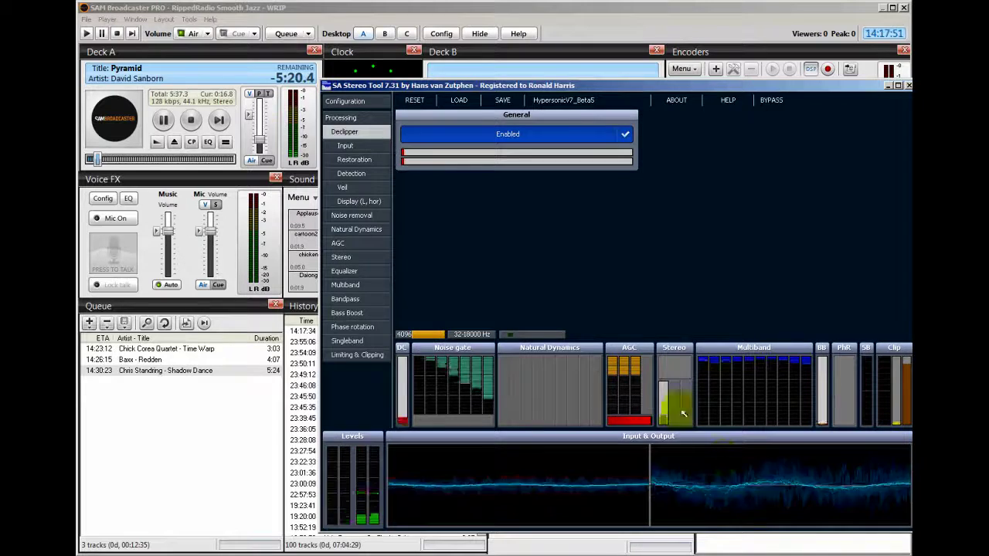
pyautogui.click(564, 112)
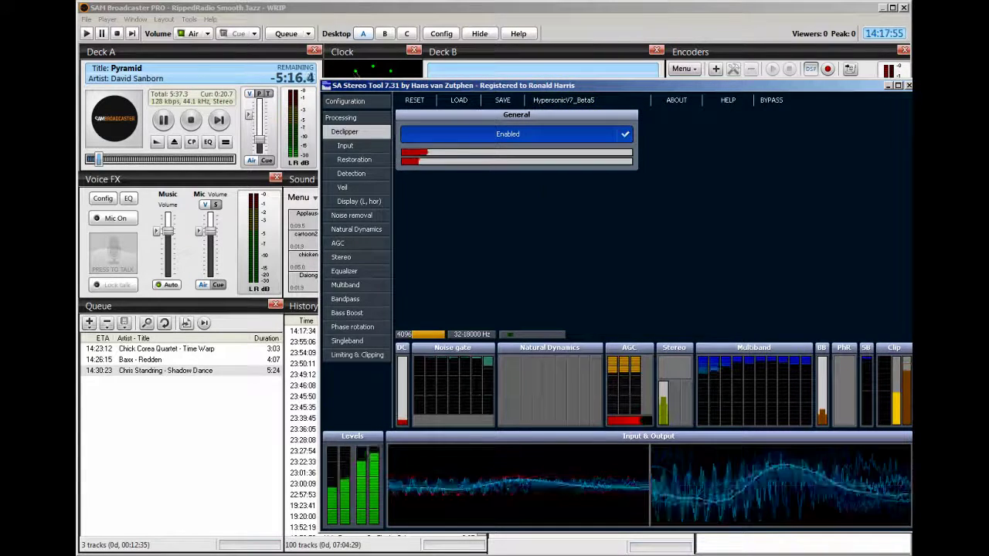
pyautogui.click(346, 133)
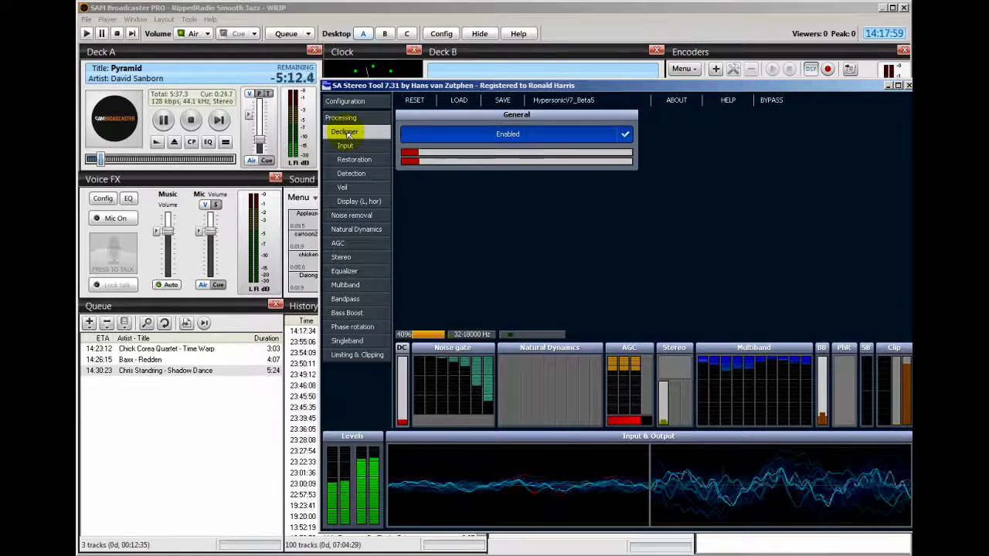
pyautogui.click(356, 230)
pyautogui.click(495, 134)
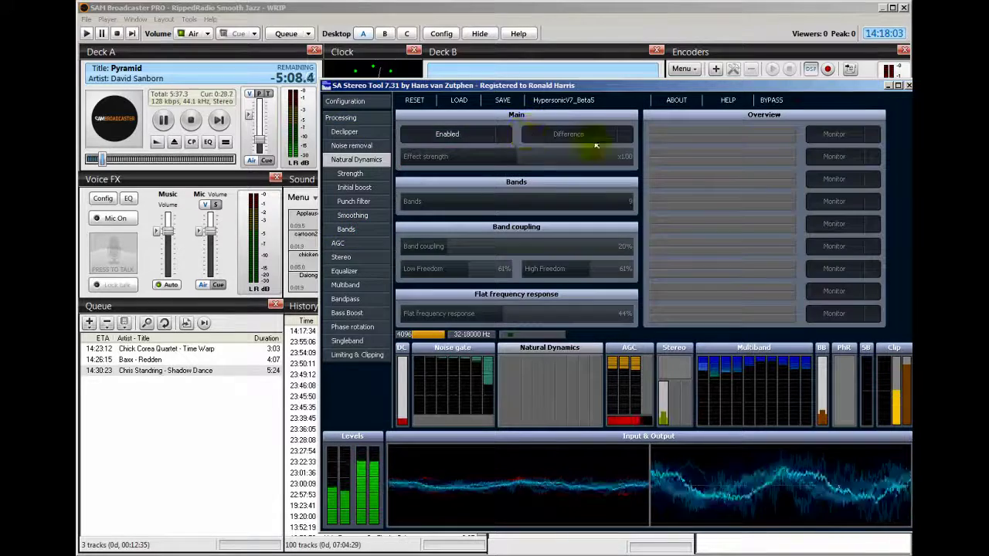
pyautogui.click(497, 135)
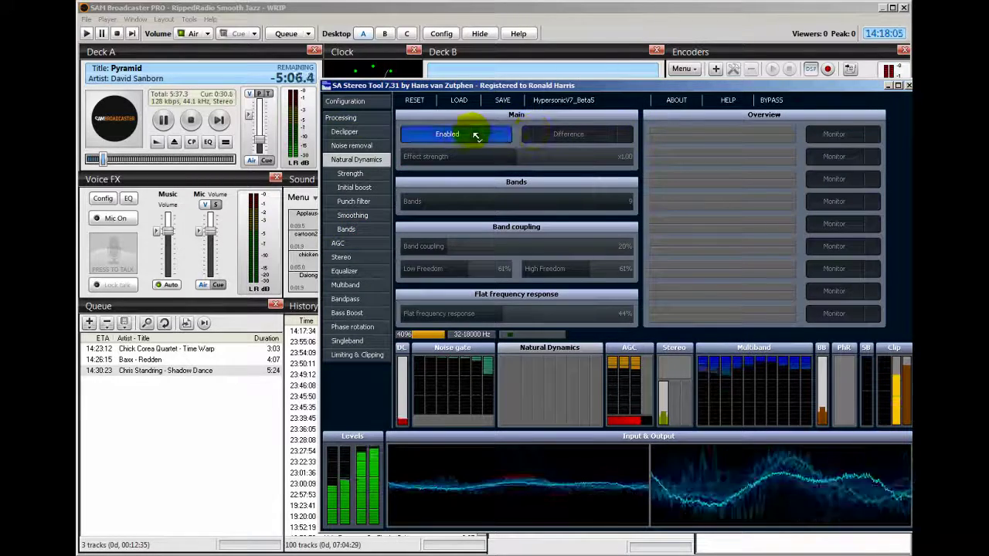
pyautogui.click(461, 135)
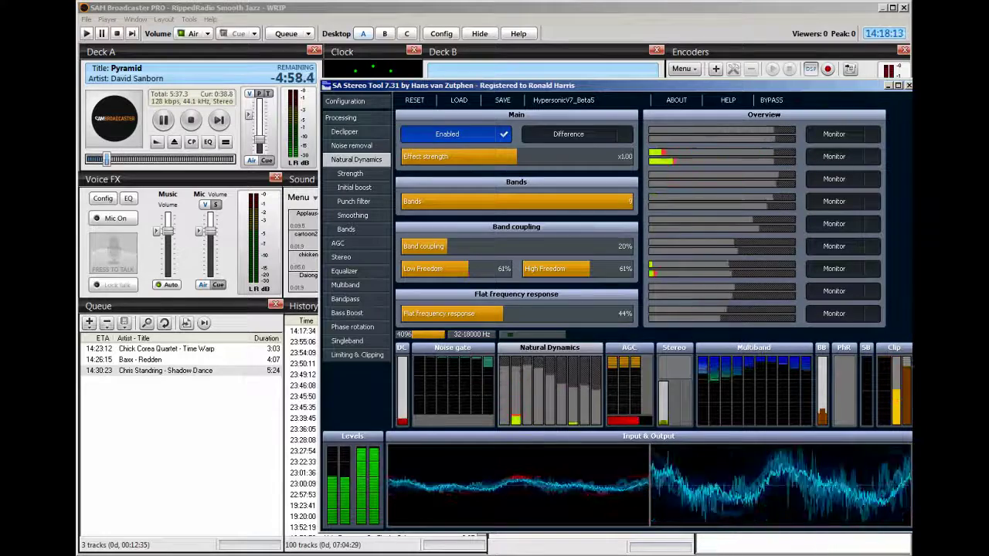
pyautogui.click(455, 134)
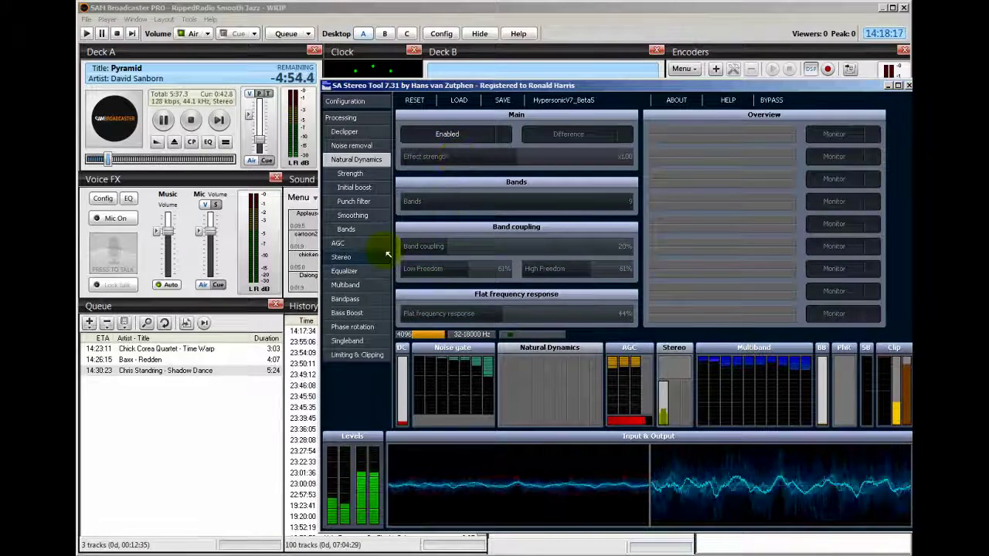
# Step: Toggle AGC off and back on, then view its band speed settings
pyautogui.click(340, 243)
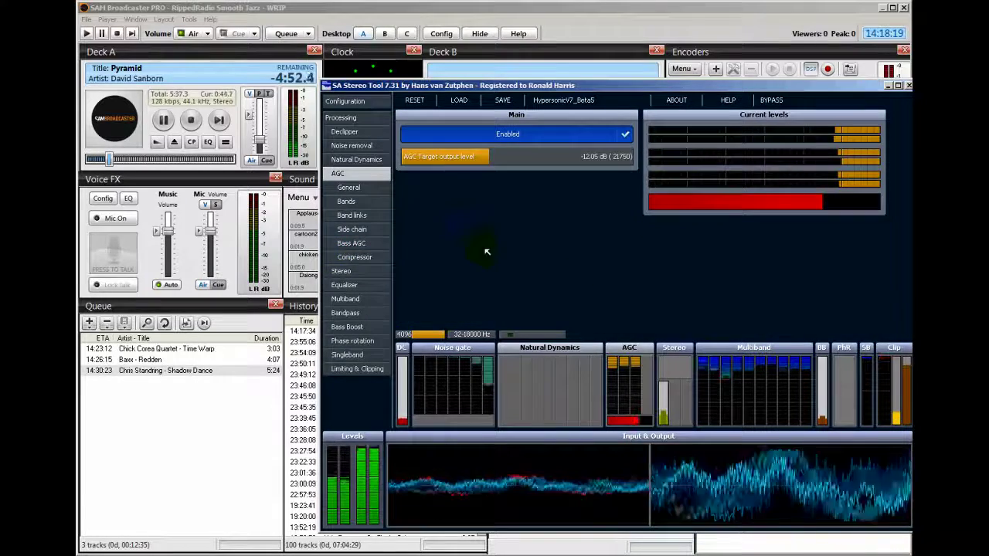
pyautogui.click(534, 136)
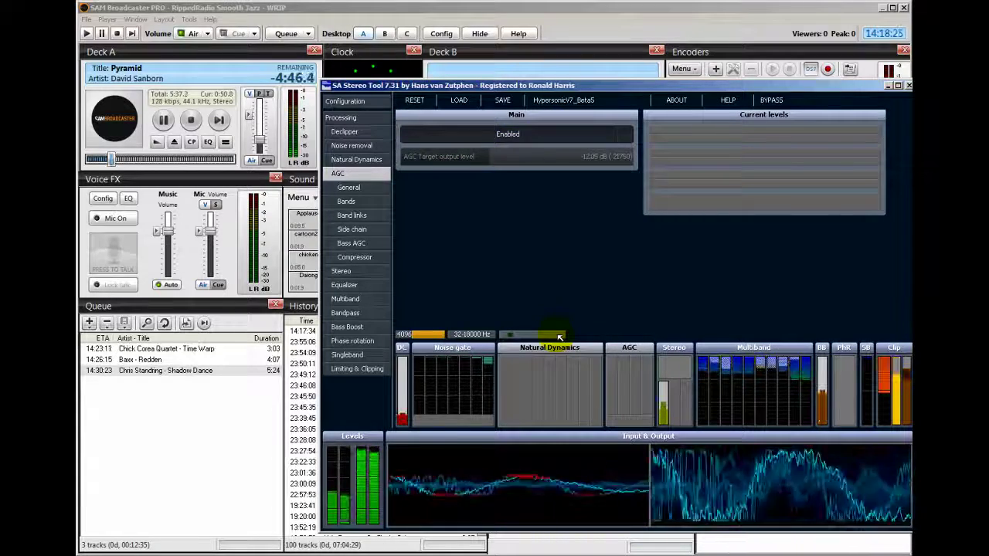
pyautogui.click(520, 137)
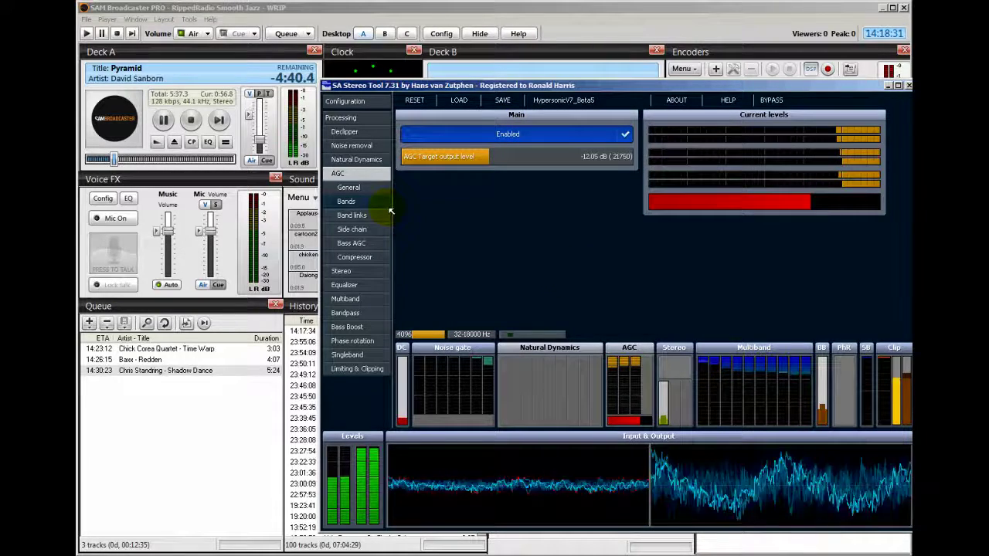
pyautogui.click(357, 202)
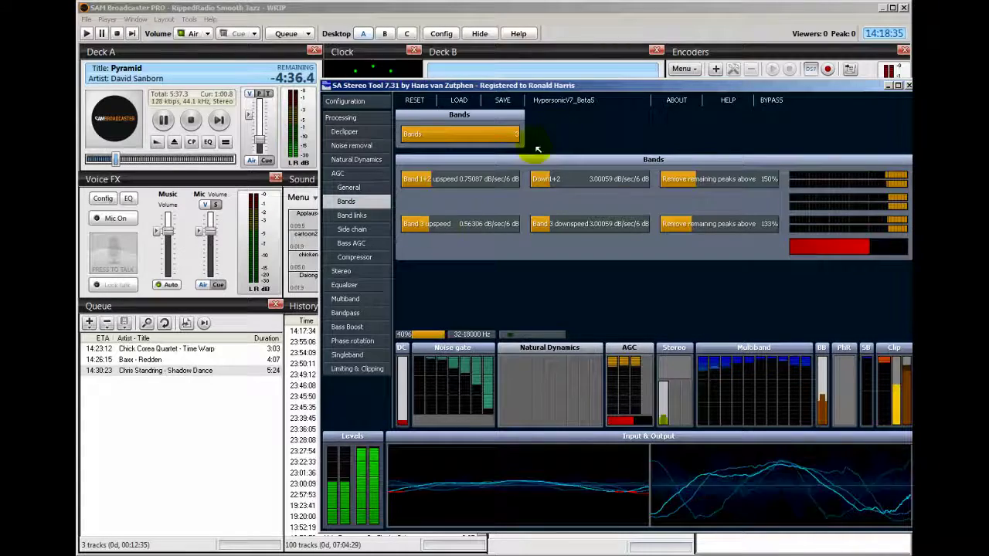
pyautogui.click(345, 313)
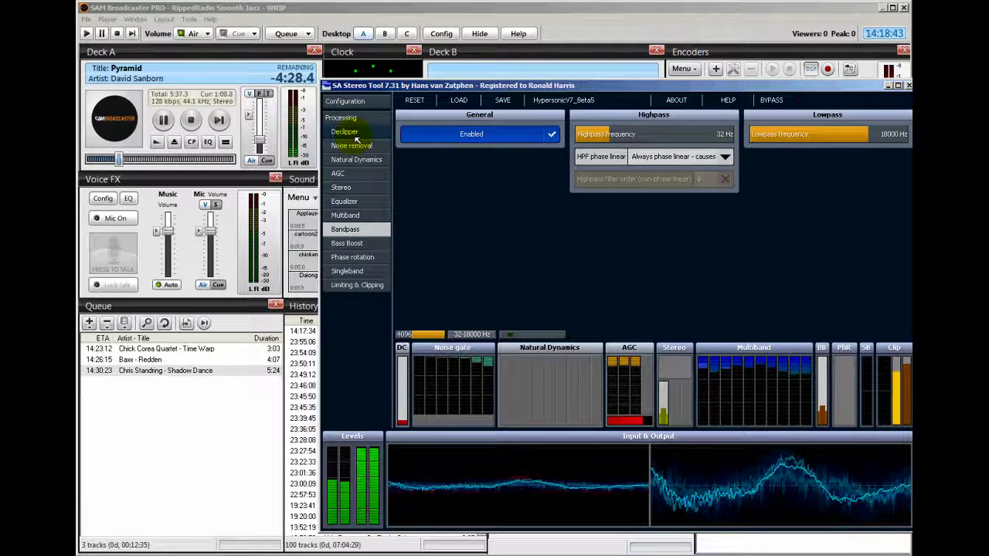
# Step: Raise the Stereo Boost amount, then view the Noise removal page
pyautogui.click(337, 188)
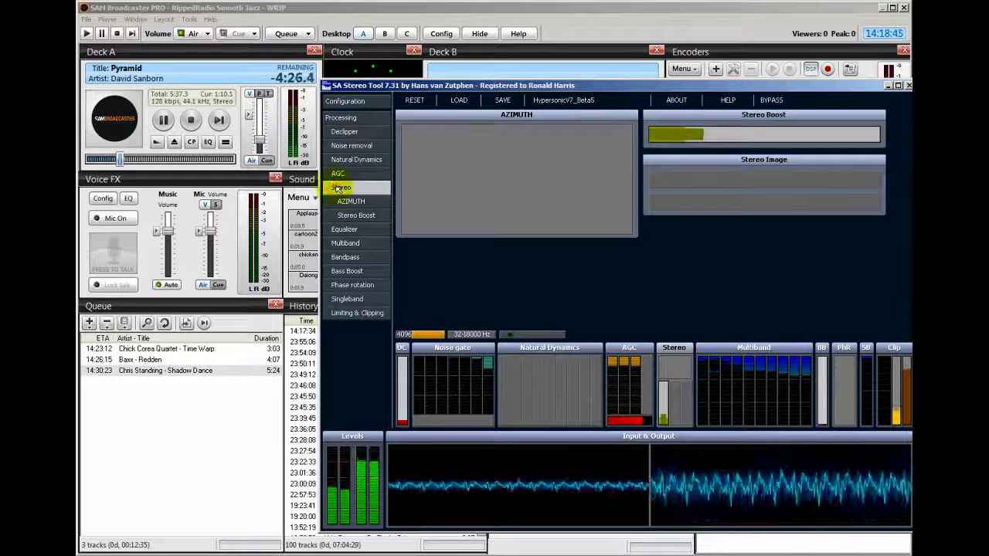
pyautogui.moveTo(729, 126)
pyautogui.mouseDown()
pyautogui.moveTo(763, 128)
pyautogui.moveTo(746, 128)
pyautogui.mouseUp()
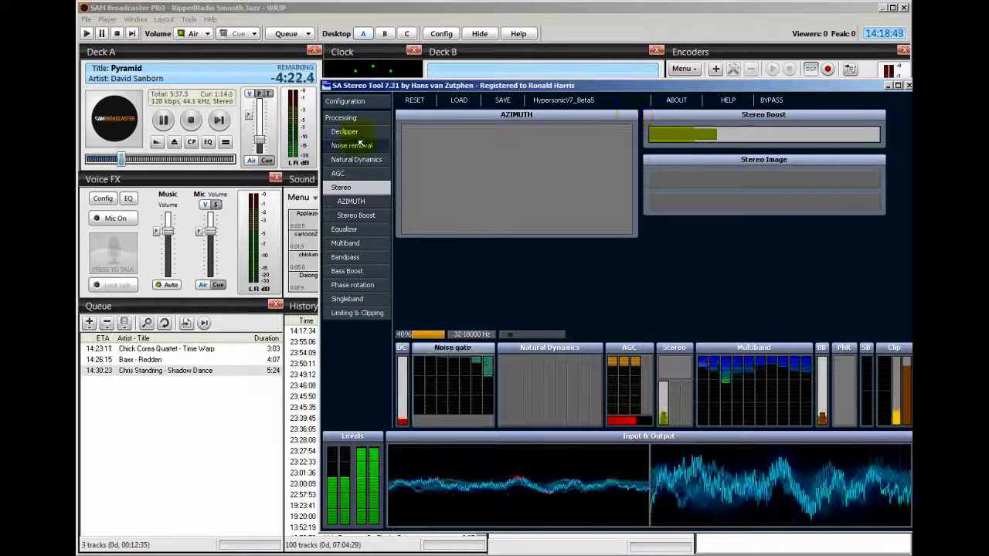
pyautogui.click(351, 145)
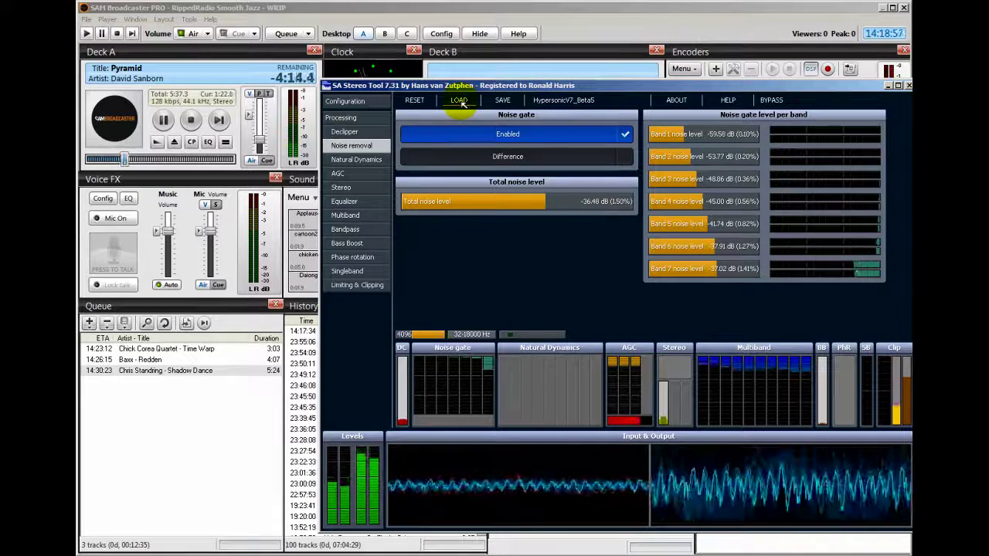
# Step: Import all settings from NewRonJazz2.sts, putting every noise band at -40.00 dB
pyautogui.click(460, 102)
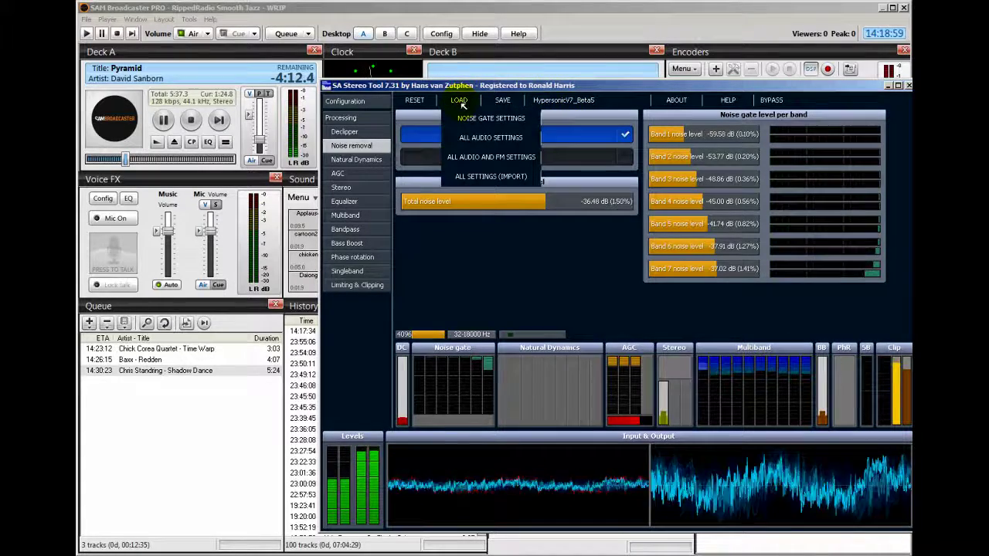
pyautogui.click(478, 177)
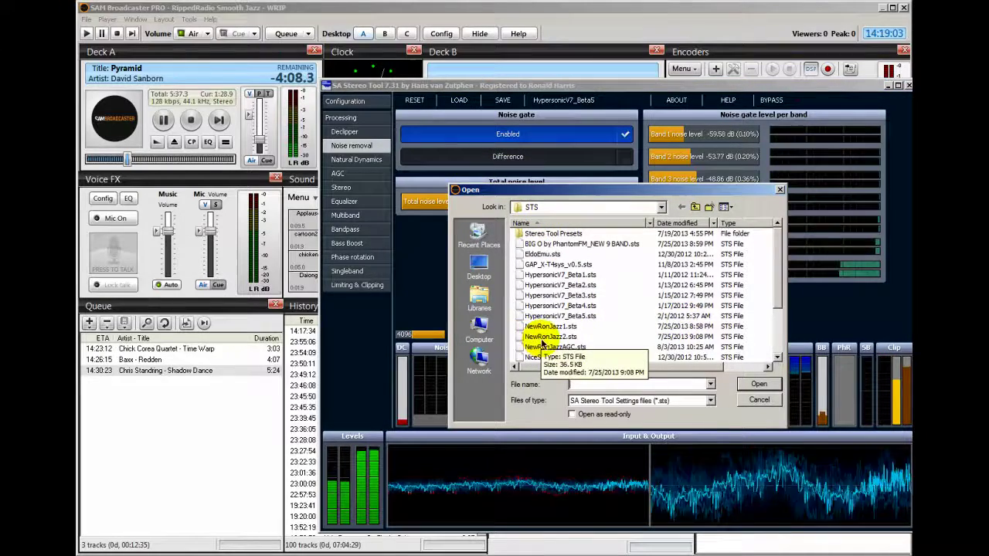
pyautogui.click(555, 339)
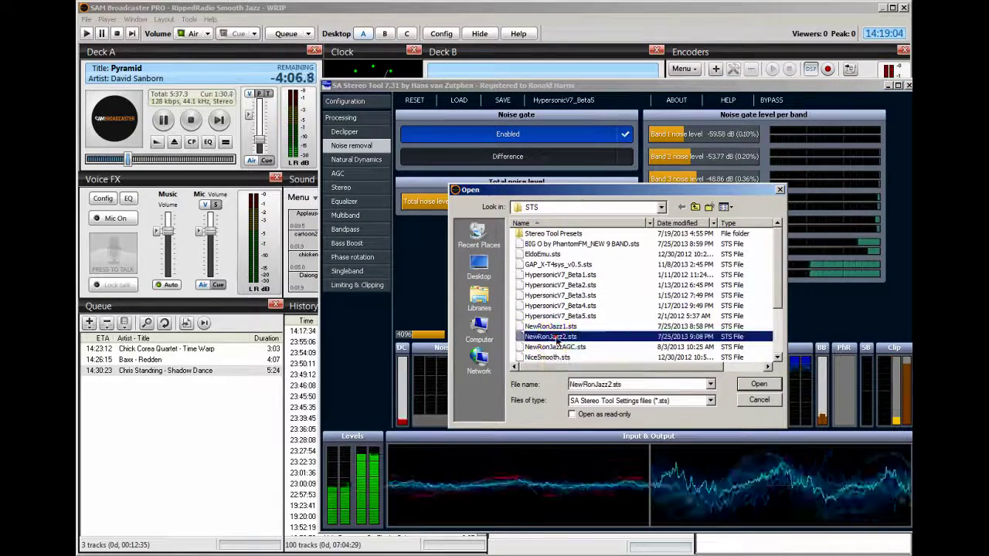
pyautogui.click(777, 388)
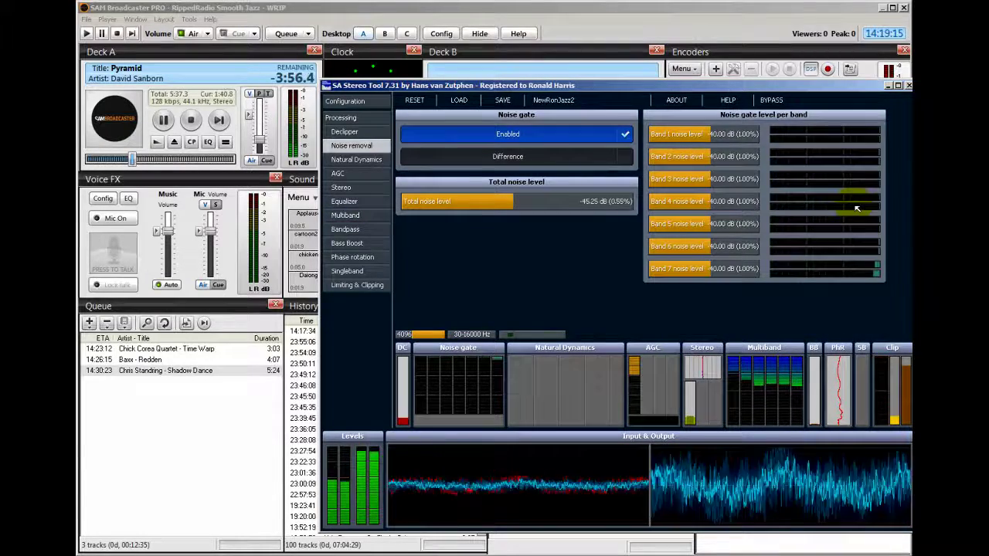
# Step: Choose the Jeffry - BeamRider preset from the Web Radio Stations presets
pyautogui.click(597, 106)
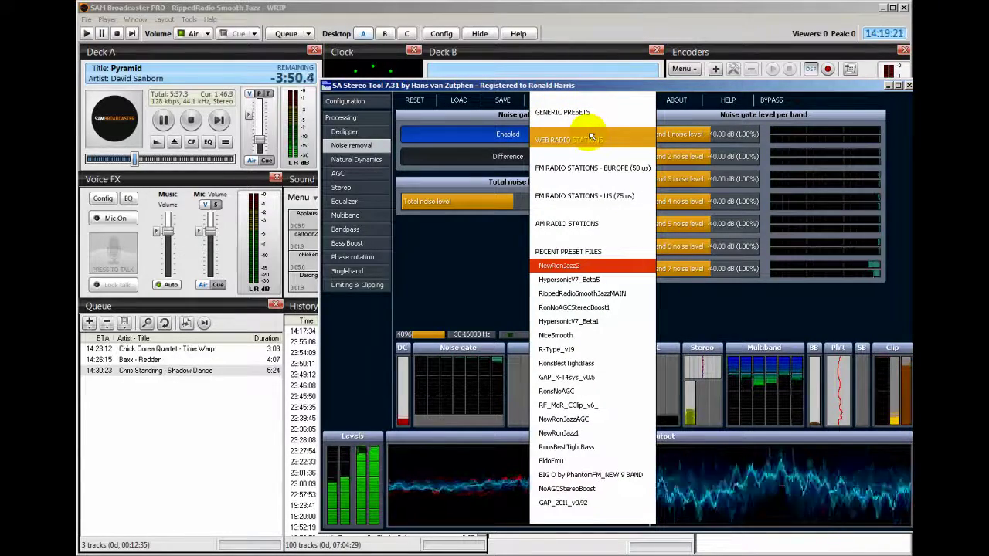
pyautogui.click(590, 137)
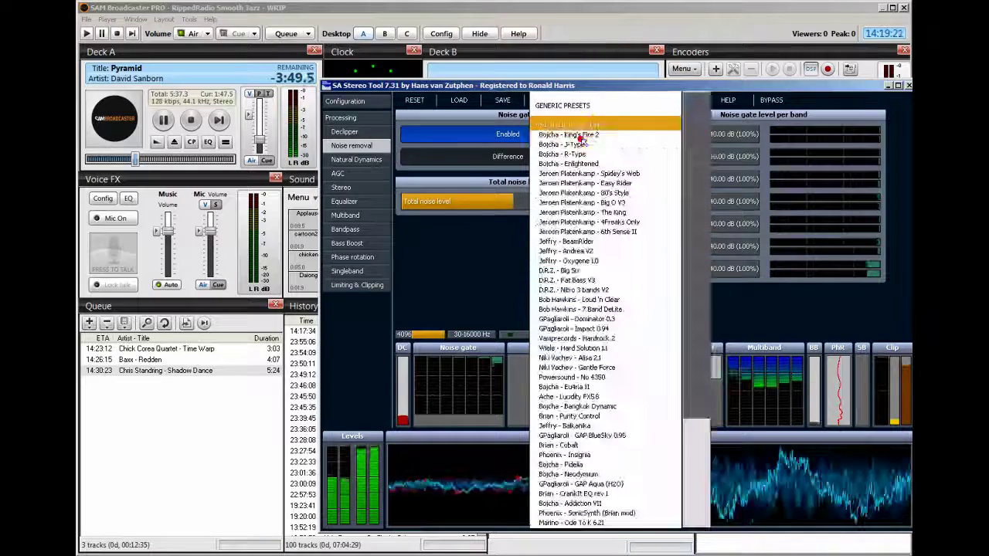
pyautogui.click(558, 243)
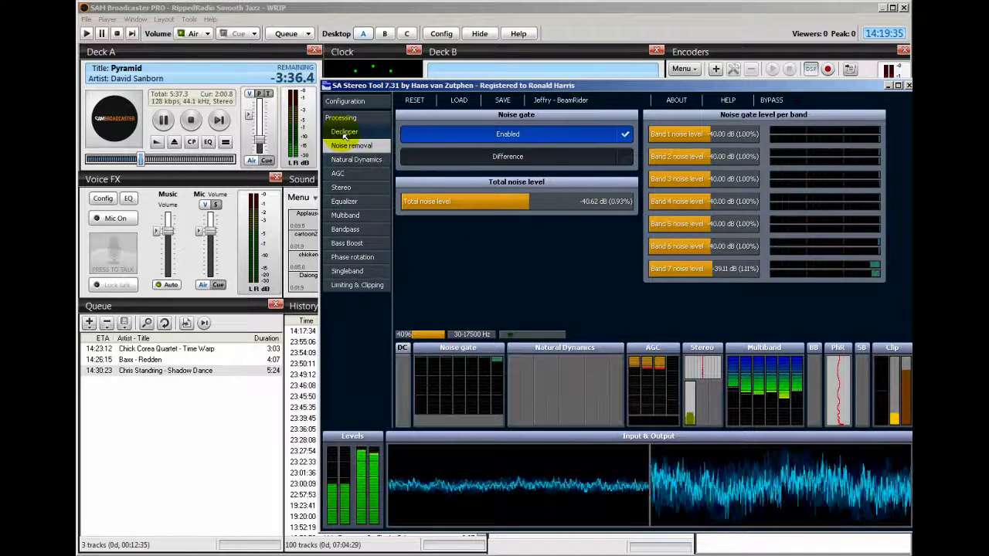
# Step: Enable the Declipper under the BeamRider preset, toggling it off and on to compare
pyautogui.click(343, 131)
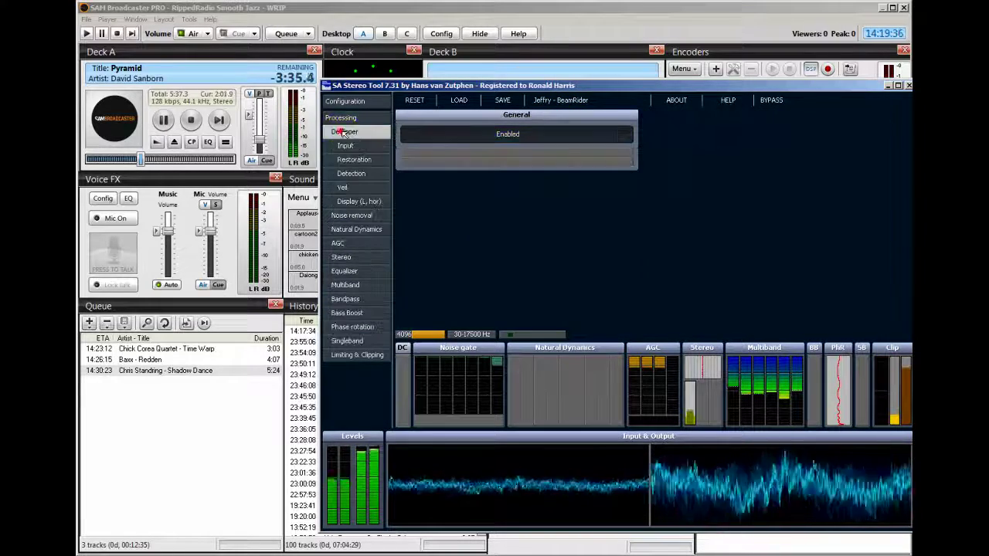
pyautogui.click(535, 136)
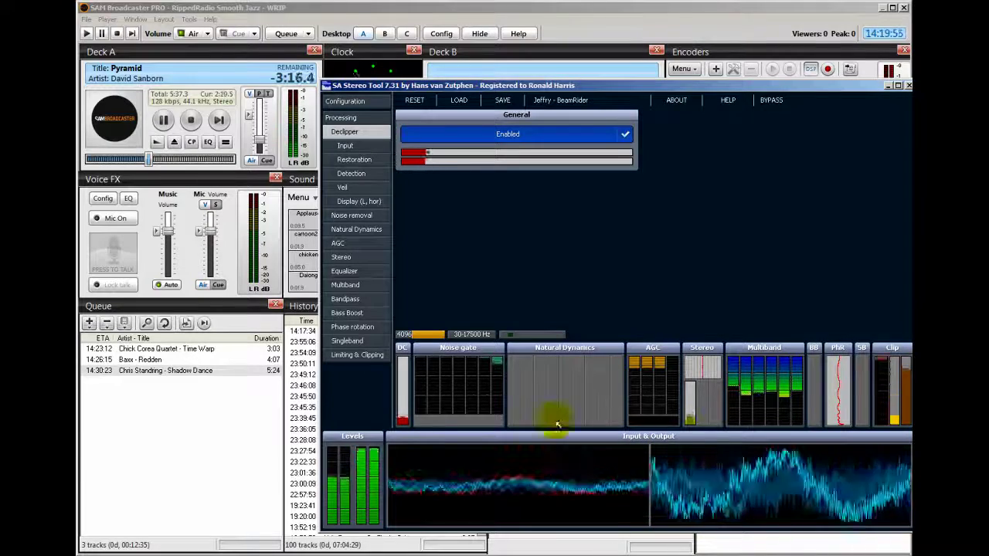
pyautogui.click(508, 133)
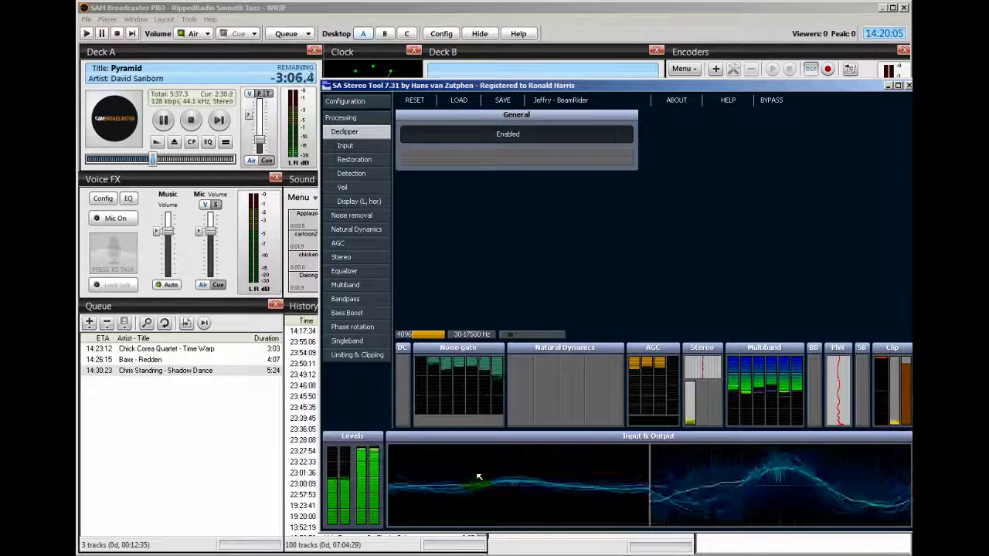
pyautogui.click(519, 135)
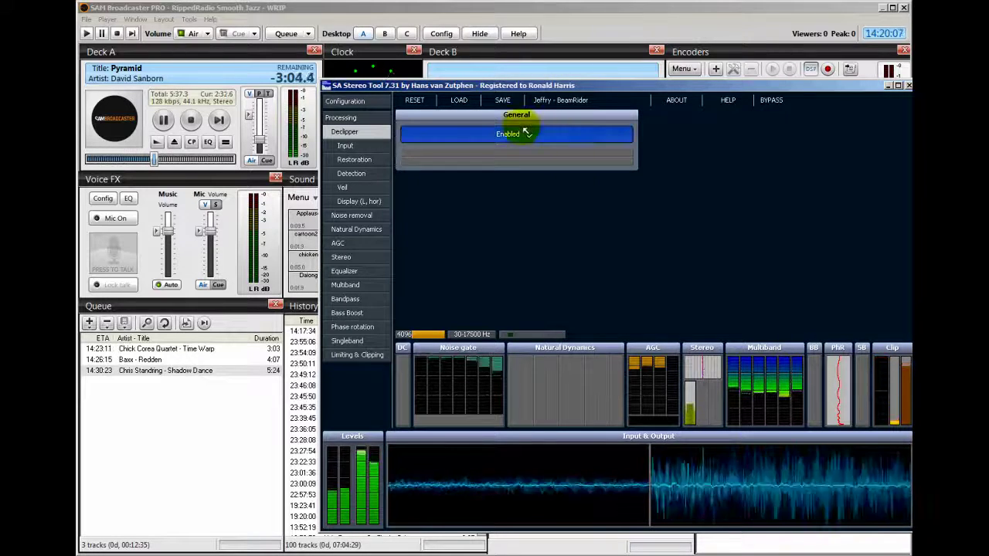